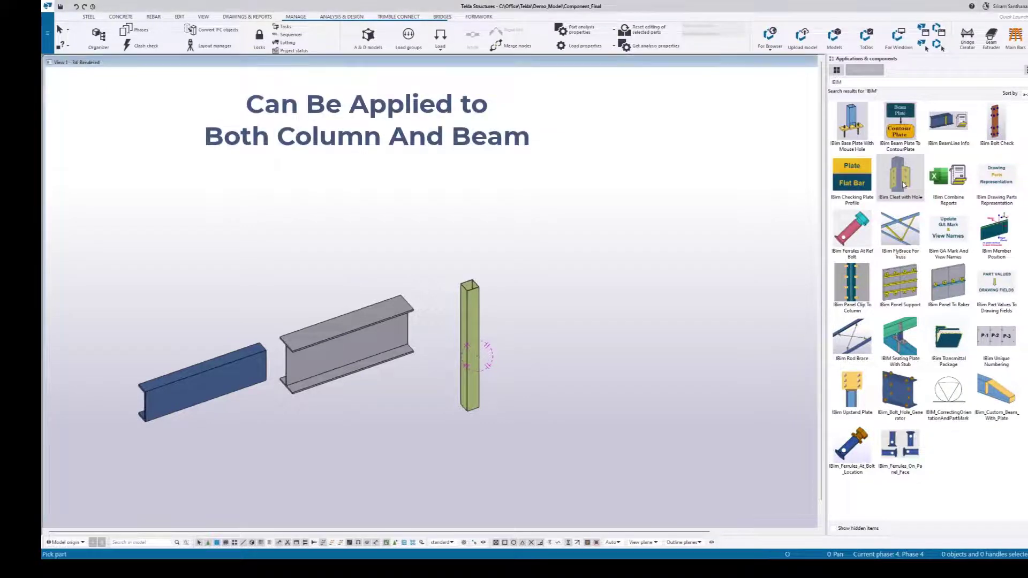
Bring the post into close view and select the stiffener plate component attached to it.
{"action": "double_click", "coordinate": [905, 184]}
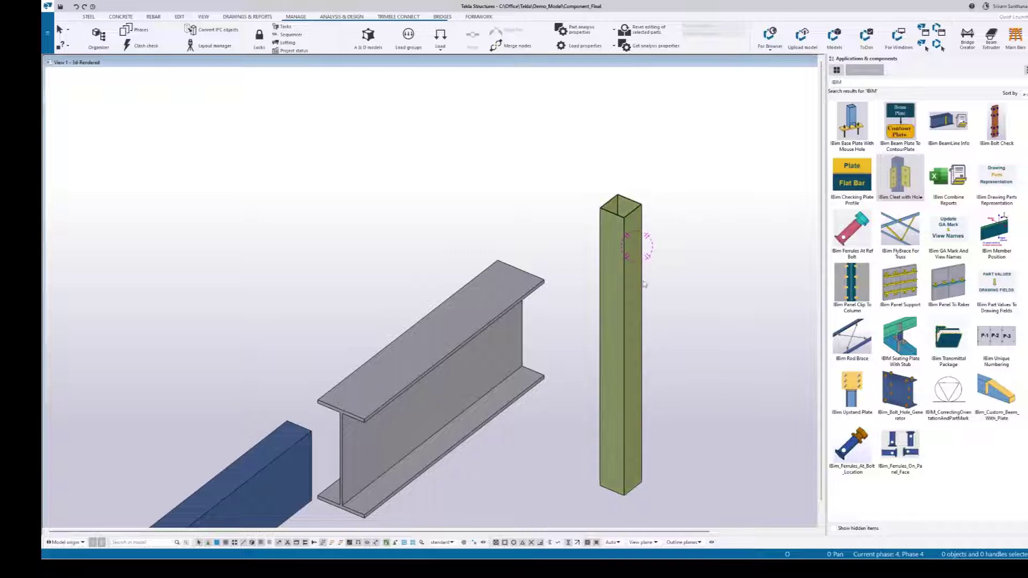
{"action": "scroll", "coordinate": [643, 241], "scroll_direction": "up", "scroll_amount": 3}
{"action": "middle_click_drag", "start_coordinate": [402, 442], "coordinate": [450, 273]}
{"action": "scroll", "coordinate": [449, 273], "scroll_direction": "down", "scroll_amount": 8}
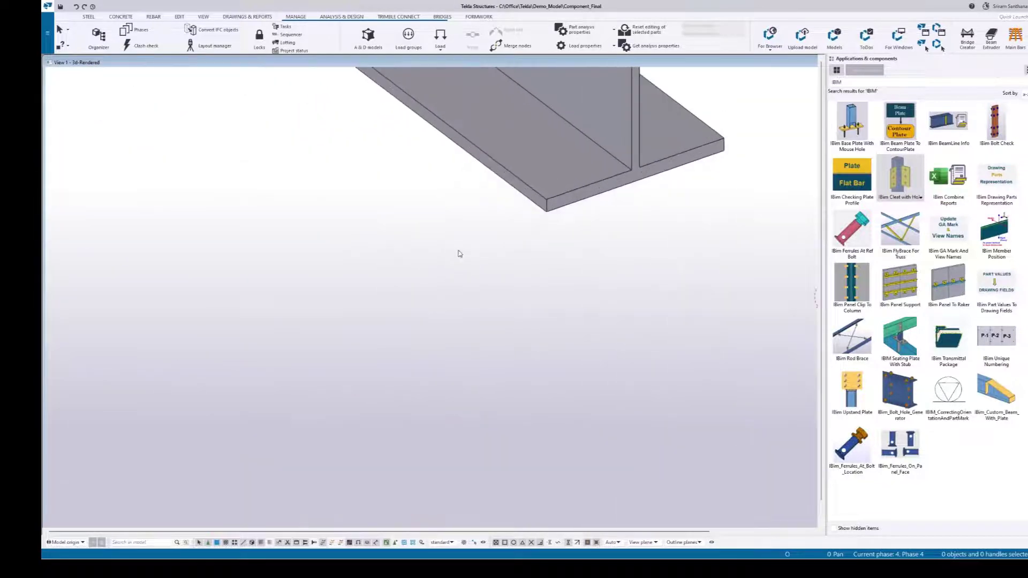
{"action": "scroll", "coordinate": [450, 273], "scroll_direction": "down", "scroll_amount": 5}
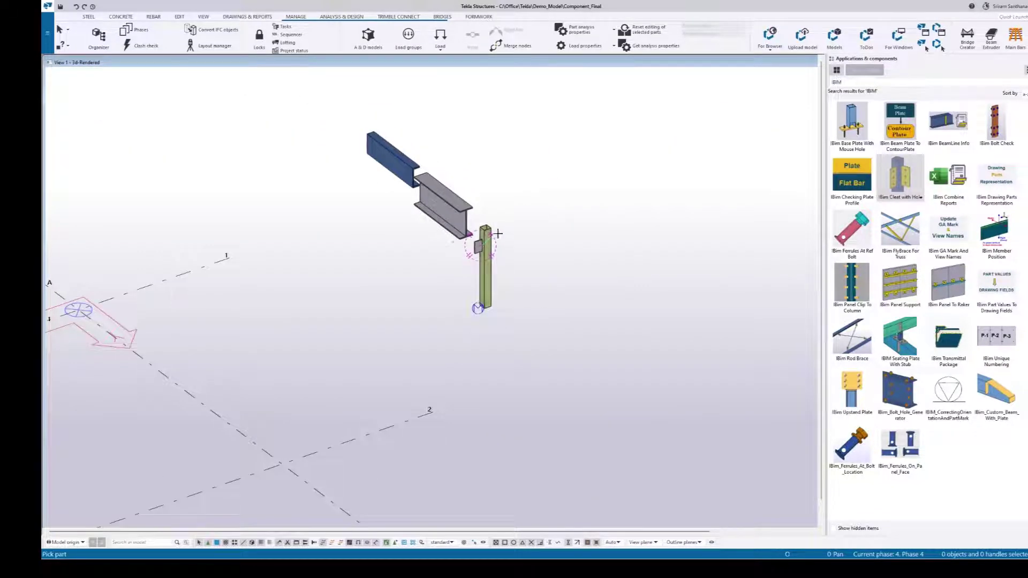
{"action": "scroll", "coordinate": [494, 278], "scroll_direction": "up", "scroll_amount": 6}
{"action": "right_click", "coordinate": [528, 253]}
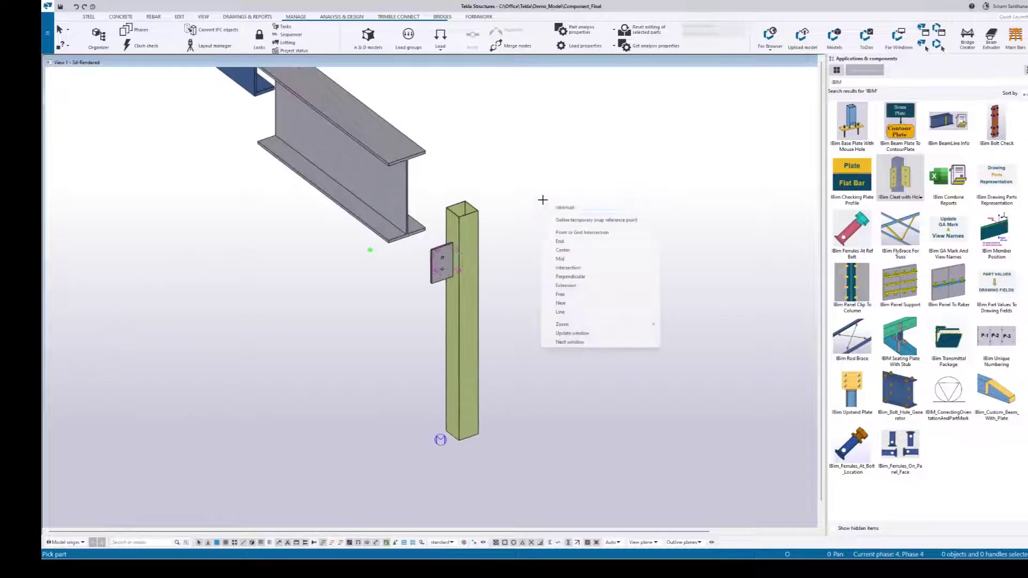
{"action": "left_click", "coordinate": [436, 267]}
Review the plate and Column Picture settings and modify the component so a second plate appears.
{"action": "double_click", "coordinate": [435, 267]}
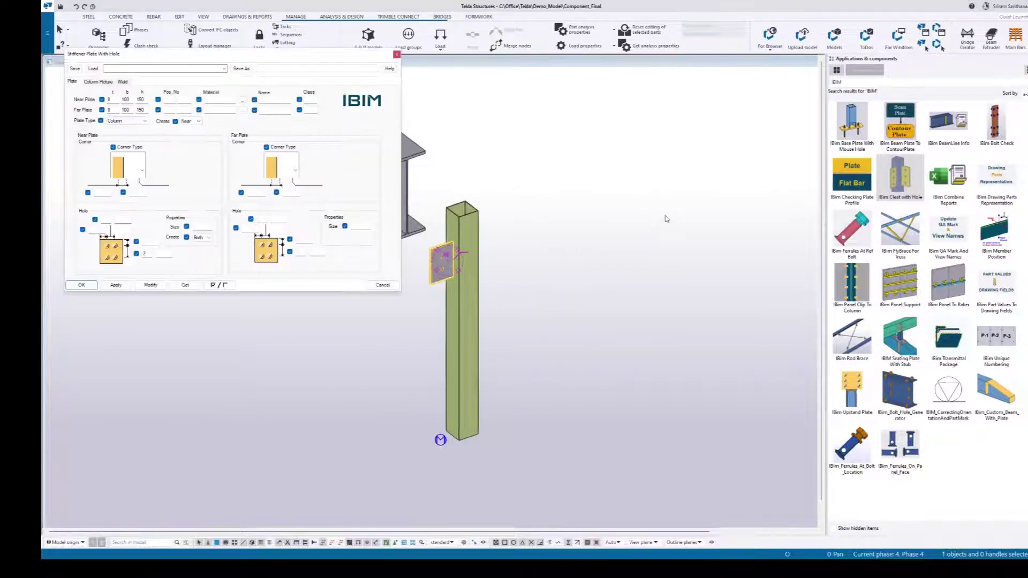
{"action": "left_click_drag", "start_coordinate": [297, 57], "coordinate": [779, 71]}
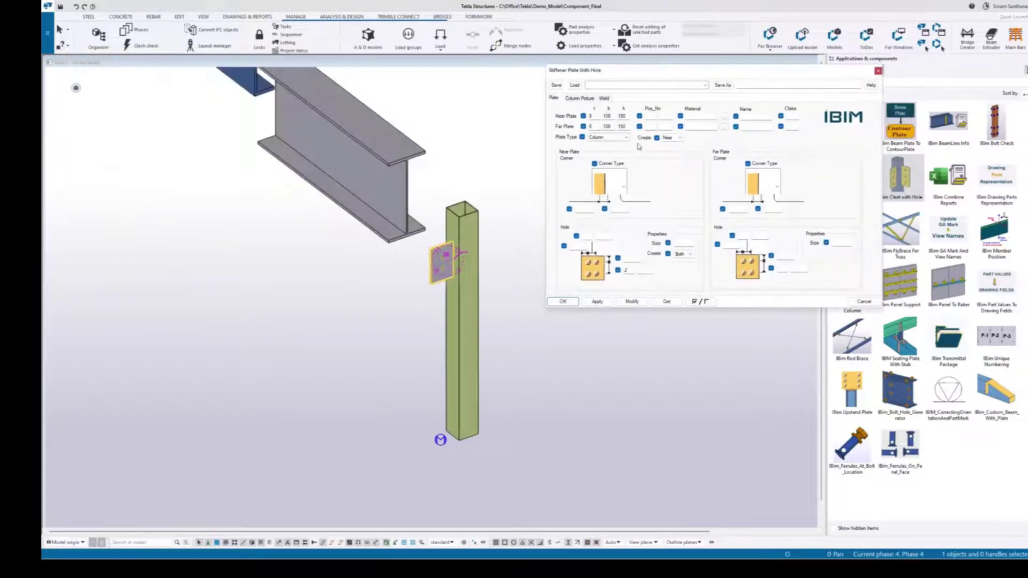
{"action": "left_click", "coordinate": [579, 98]}
{"action": "scroll", "coordinate": [472, 211], "scroll_direction": "up", "scroll_amount": 3}
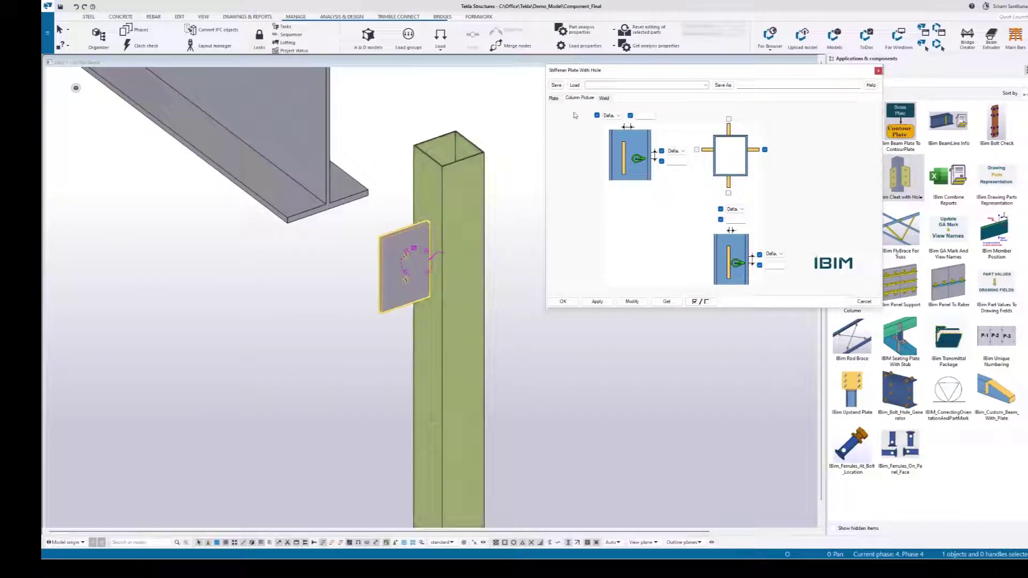
{"action": "left_click", "coordinate": [554, 98]}
{"action": "scroll", "coordinate": [483, 241], "scroll_direction": "down", "scroll_amount": 3}
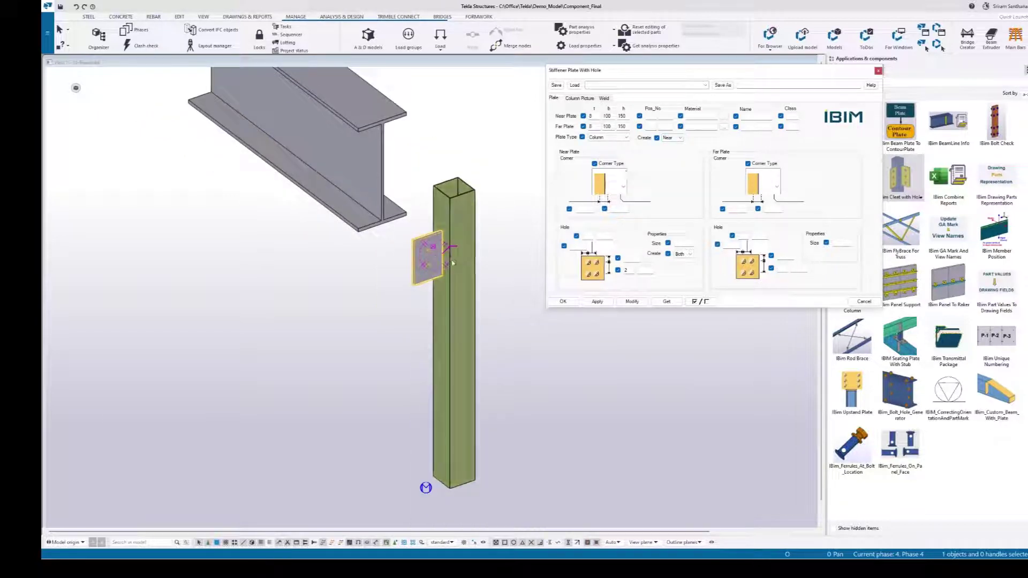
{"action": "mouse_move", "coordinate": [487, 242]}
{"action": "middle_mouse_down", "text": "ctrl"}
{"action": "mouse_move", "coordinate": [380, 255]}
{"action": "mouse_move", "coordinate": [402, 237]}
{"action": "middle_mouse_up", "text": "ctrl"}
{"action": "scroll", "coordinate": [401, 237], "scroll_direction": "up", "scroll_amount": 2}
{"action": "left_click", "coordinate": [580, 98]}
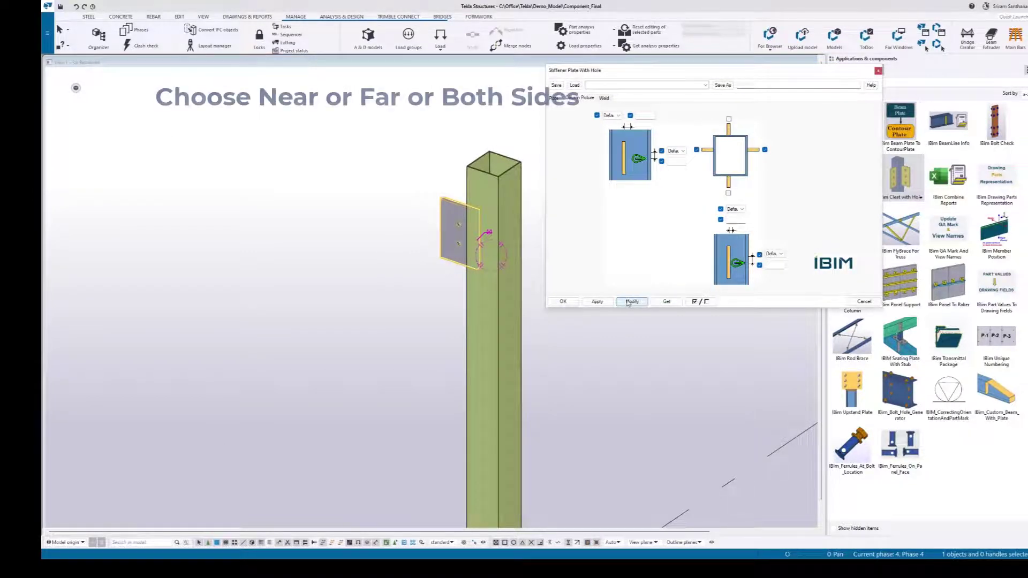
{"action": "left_click", "coordinate": [633, 301]}
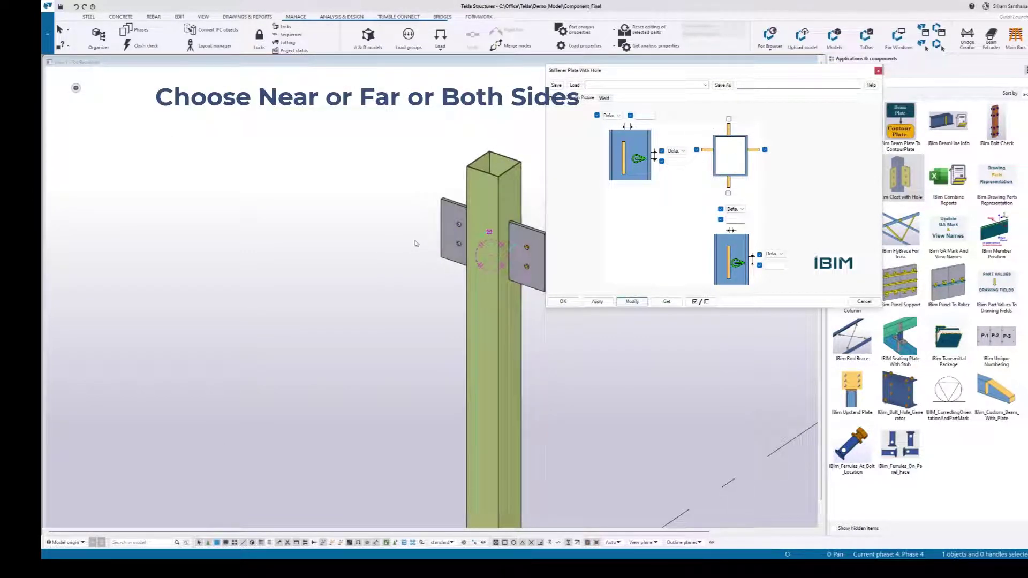
{"action": "scroll", "coordinate": [482, 265], "scroll_direction": "down", "scroll_amount": 3}
{"action": "scroll", "coordinate": [449, 265], "scroll_direction": "up", "scroll_amount": 2}
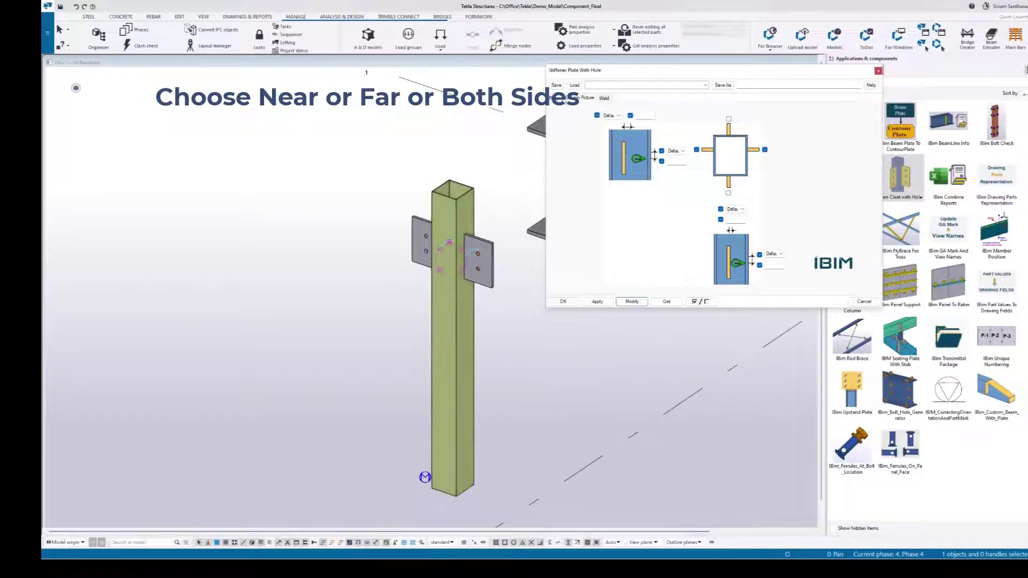
Set Create to Far and enable plates on additional post faces, applying the change.
{"action": "left_click", "coordinate": [587, 98]}
{"action": "left_click", "coordinate": [674, 138]}
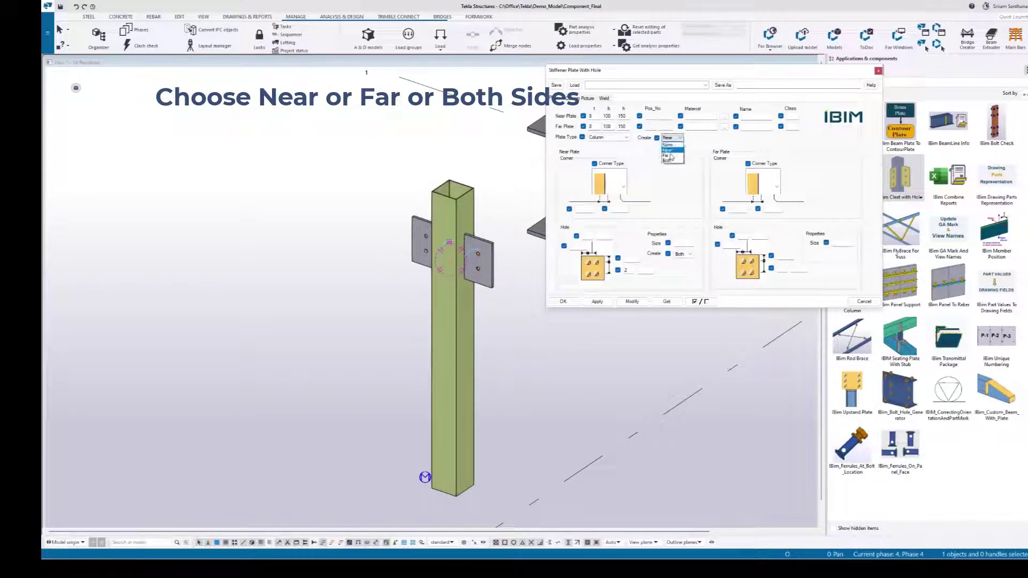
{"action": "left_click", "coordinate": [581, 98]}
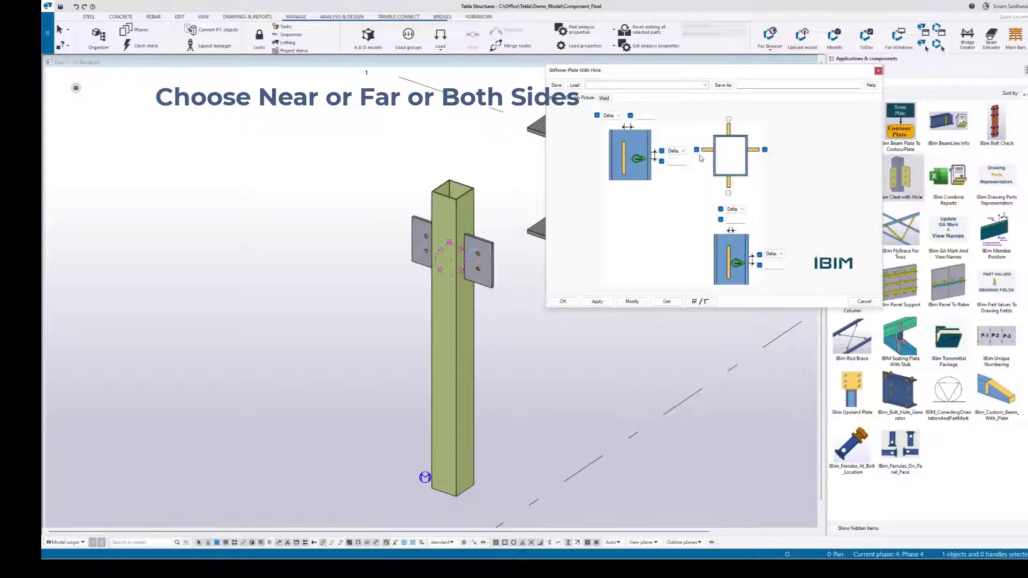
{"action": "left_click", "coordinate": [764, 151]}
{"action": "left_click", "coordinate": [729, 193]}
{"action": "left_click", "coordinate": [729, 121]}
{"action": "left_click", "coordinate": [632, 301]}
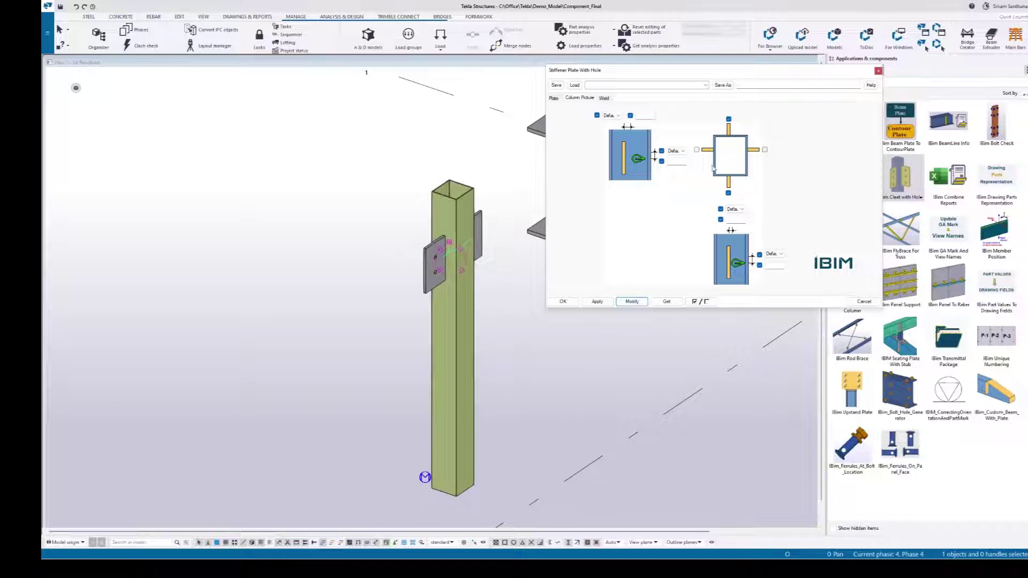
Enable plates on the opposite pair of post faces in the Column Picture settings.
{"action": "left_click", "coordinate": [696, 150]}
{"action": "left_click", "coordinate": [764, 151]}
{"action": "left_click", "coordinate": [554, 98]}
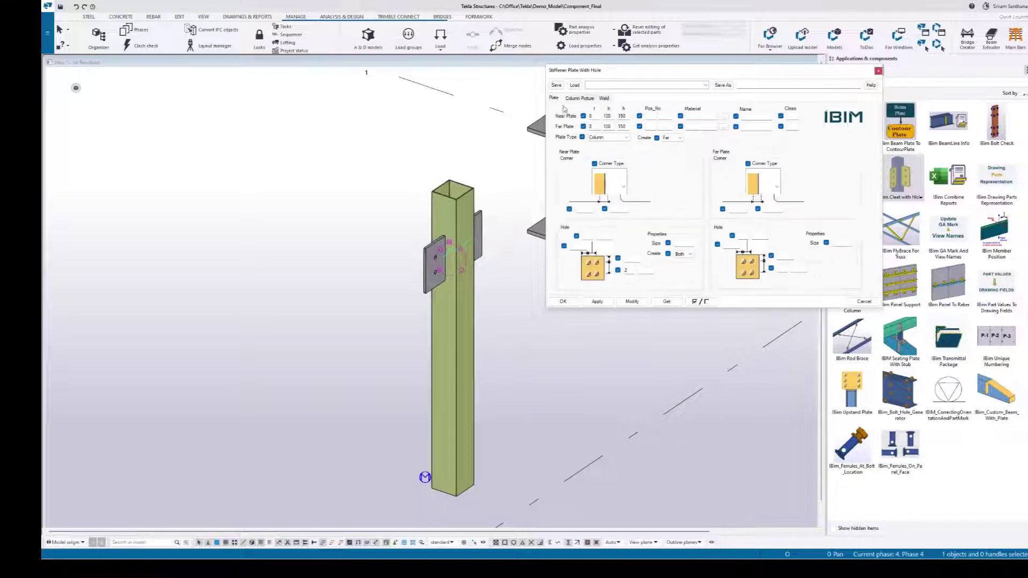
Create plates on both sides of the post and apply the change.
{"action": "left_click", "coordinate": [673, 137]}
{"action": "left_click", "coordinate": [670, 158]}
{"action": "left_click", "coordinate": [632, 302]}
{"action": "scroll", "coordinate": [437, 269], "scroll_direction": "down", "scroll_amount": 2}
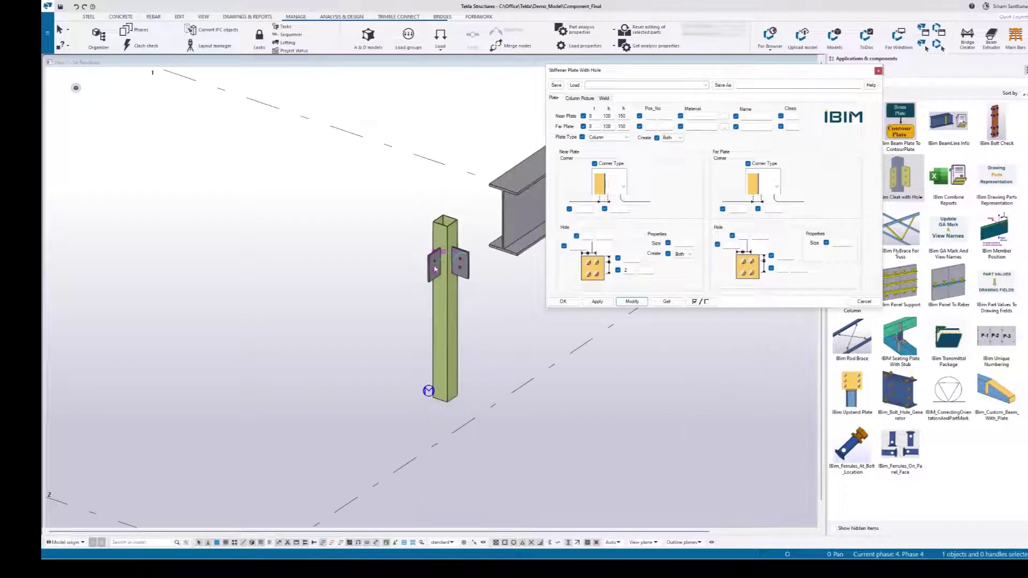
{"action": "scroll", "coordinate": [436, 269], "scroll_direction": "up", "scroll_amount": 2}
{"action": "left_click", "coordinate": [581, 98]}
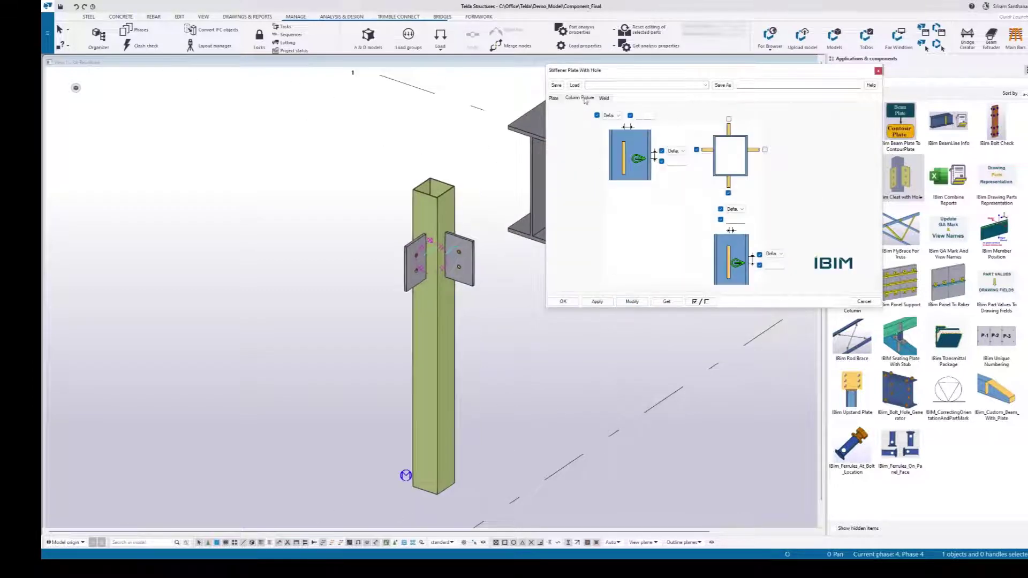
Align the plates Left and Top with an offset of 15 and apply the new placement.
{"action": "left_click", "coordinate": [616, 116]}
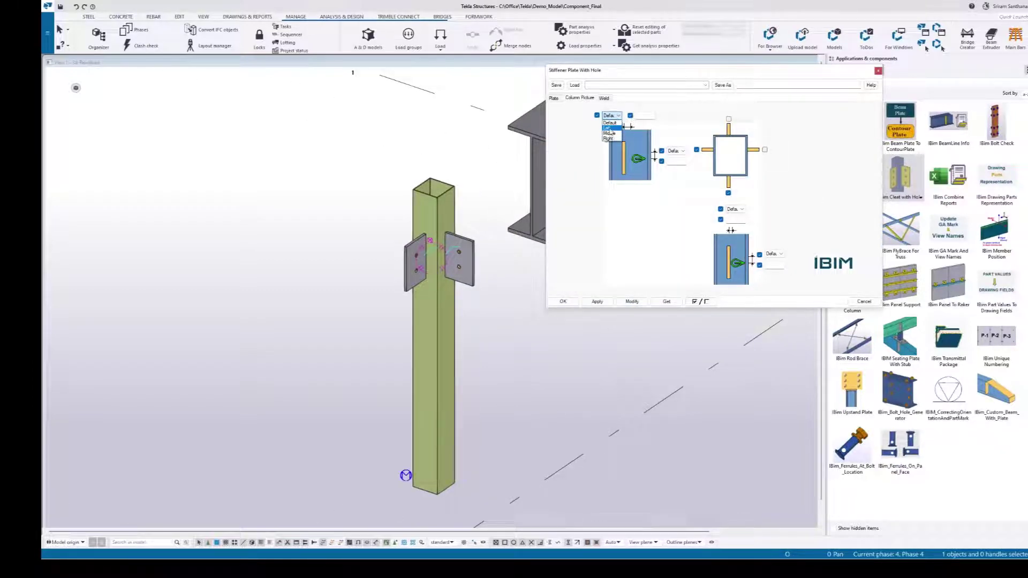
{"action": "left_click", "coordinate": [612, 133]}
{"action": "left_click", "coordinate": [645, 117]}
{"action": "type", "text": "15"}
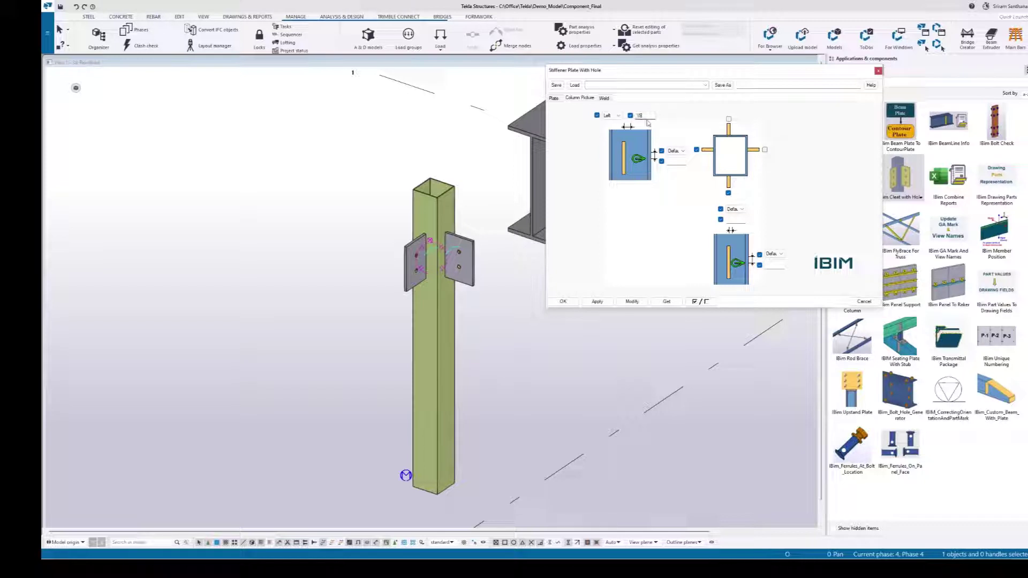
{"action": "left_click", "coordinate": [633, 302]}
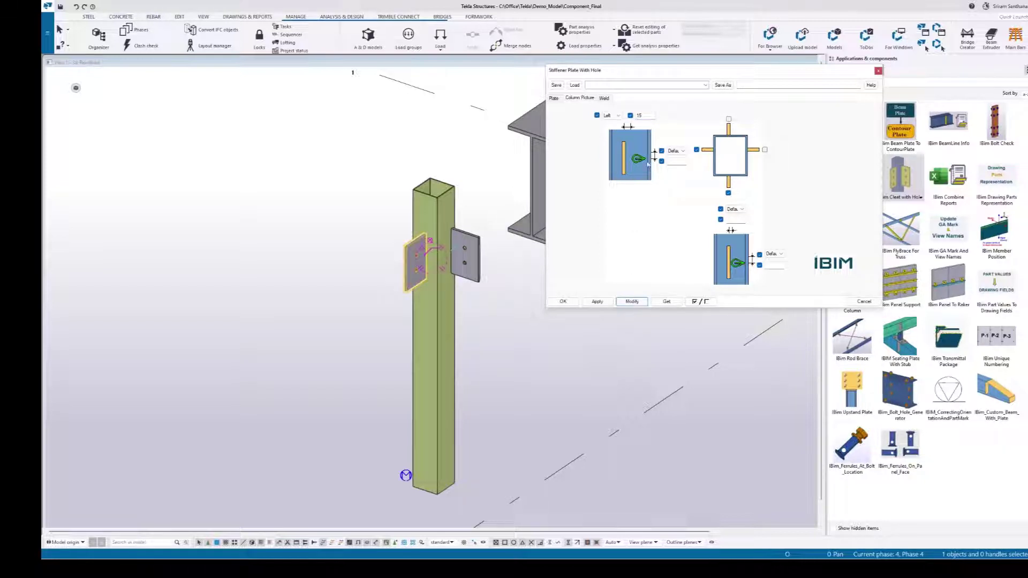
{"action": "left_click", "coordinate": [678, 163]}
{"action": "type", "text": "15"}
{"action": "left_click", "coordinate": [684, 152]}
{"action": "left_click", "coordinate": [677, 170]}
{"action": "left_click", "coordinate": [633, 301]}
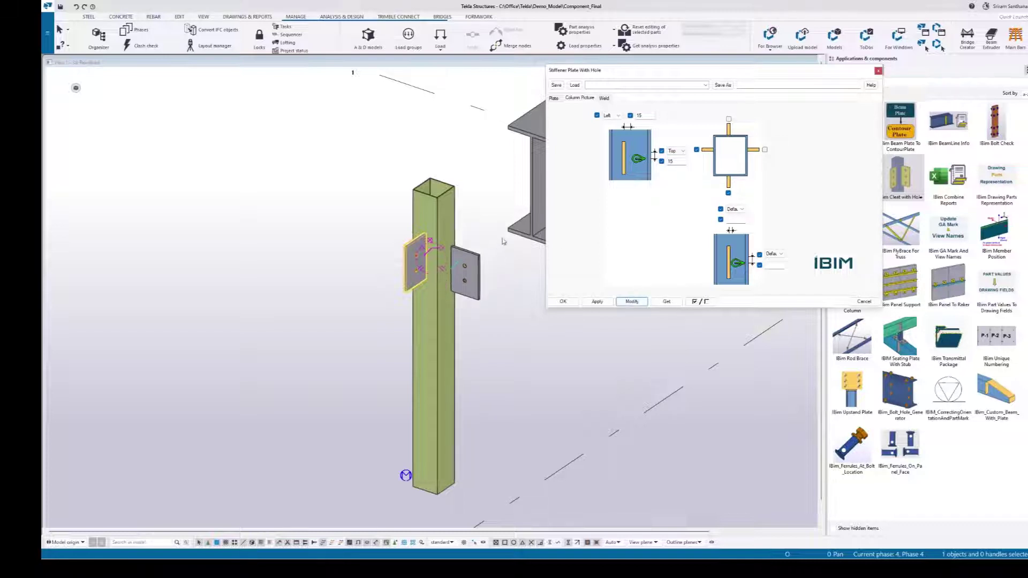
Set the lower plate to Left alignment with a 15 offset, swapping the plates to opposite sides.
{"action": "left_click", "coordinate": [736, 209]}
{"action": "left_click", "coordinate": [736, 223]}
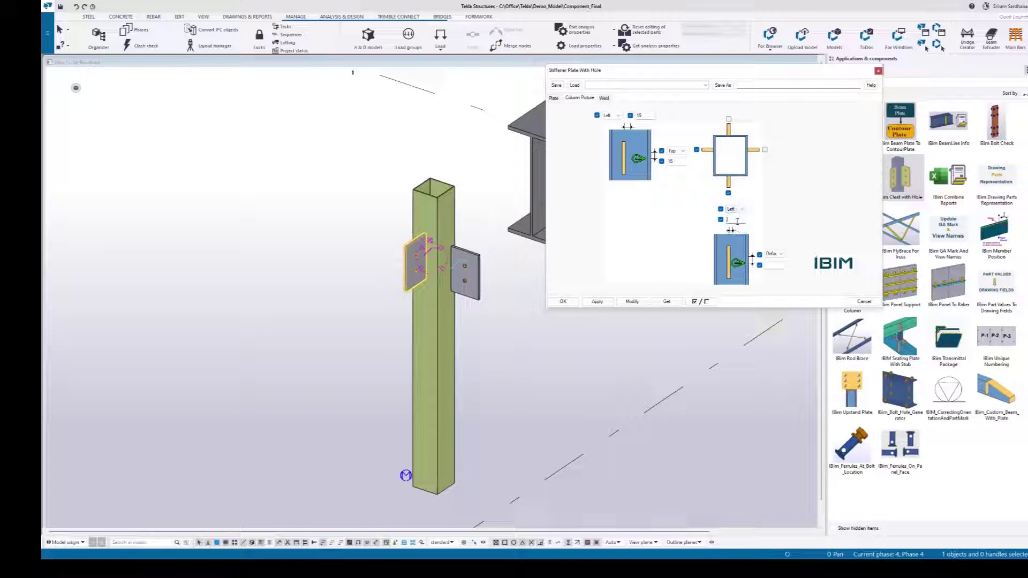
{"action": "type", "text": "15"}
{"action": "left_click", "coordinate": [632, 301]}
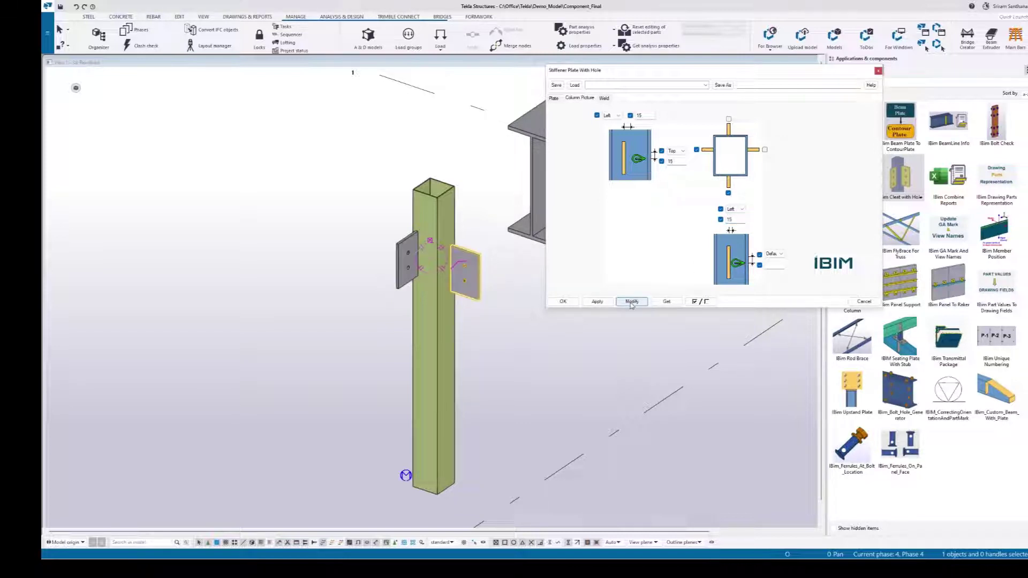
Switch the plate type to Beam, confirm with OK and bring the I-beam into view.
{"action": "left_click", "coordinate": [554, 98]}
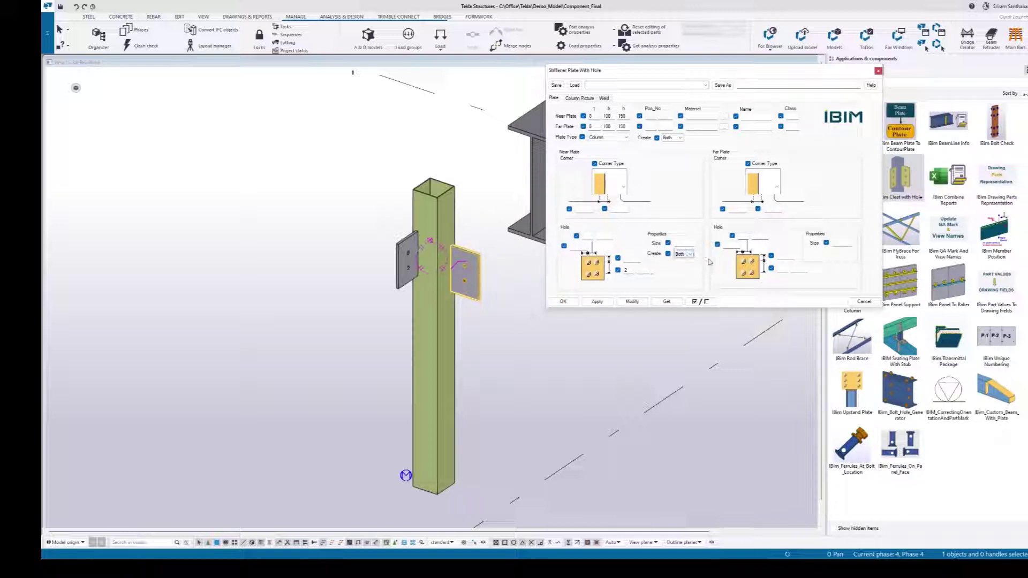
{"action": "middle_click_drag", "start_coordinate": [515, 265], "coordinate": [452, 242], "text": "ctrl"}
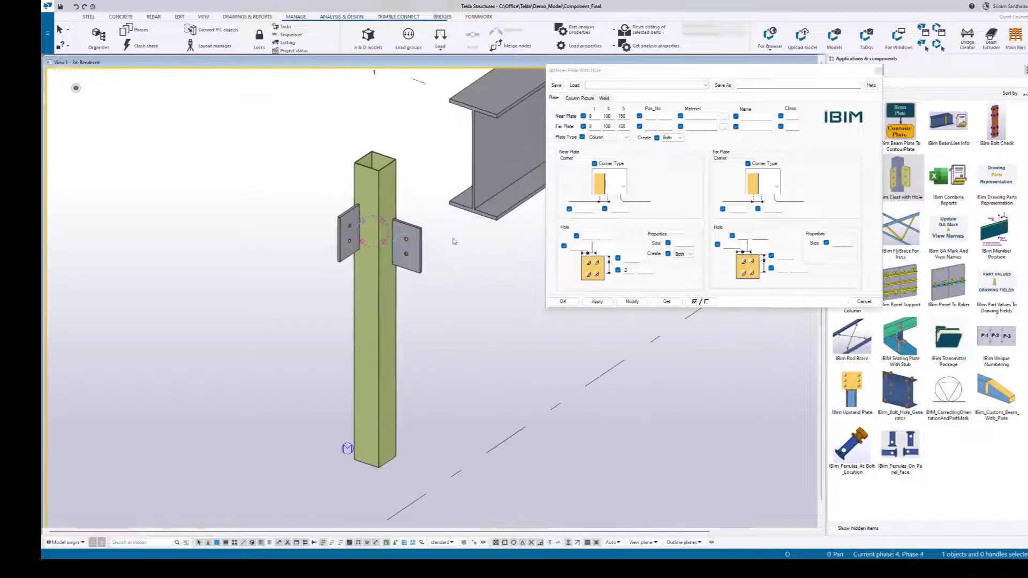
{"action": "left_click", "coordinate": [406, 241]}
{"action": "scroll", "coordinate": [426, 297], "scroll_direction": "down", "scroll_amount": 1}
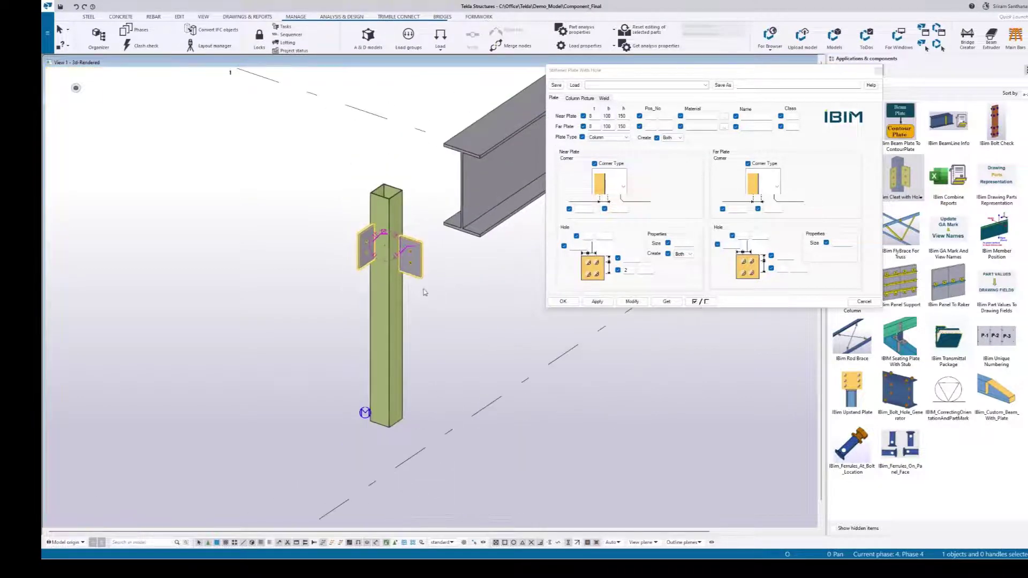
{"action": "scroll", "coordinate": [425, 292], "scroll_direction": "down", "scroll_amount": 3}
{"action": "scroll", "coordinate": [402, 273], "scroll_direction": "up", "scroll_amount": 2}
{"action": "scroll", "coordinate": [392, 263], "scroll_direction": "up", "scroll_amount": 3}
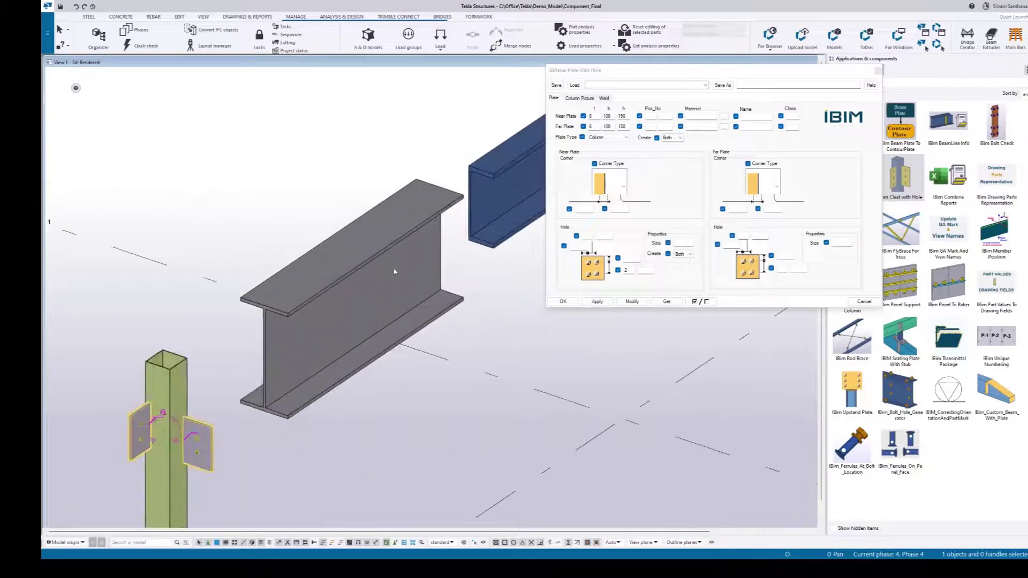
{"action": "left_click", "coordinate": [608, 138]}
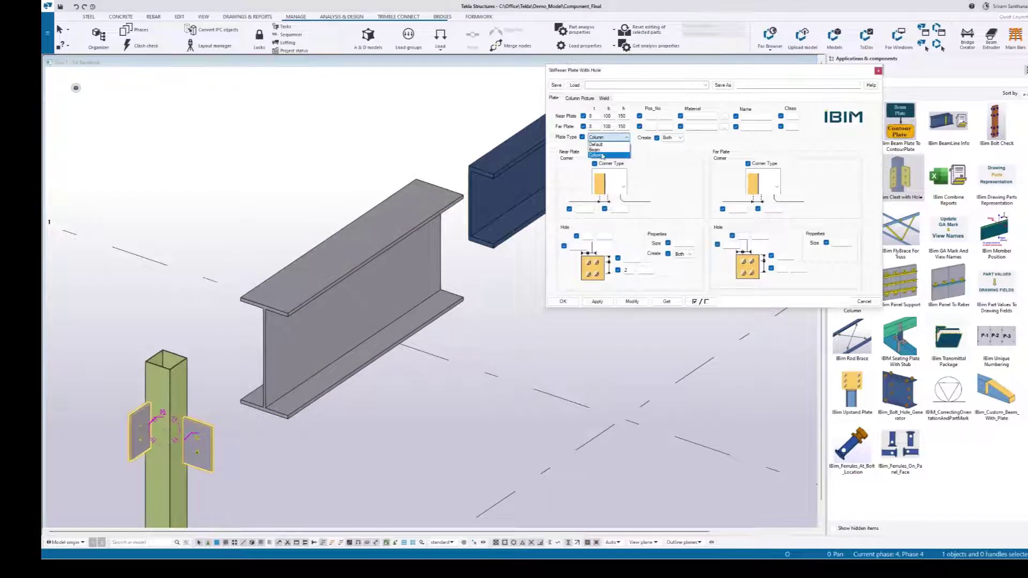
{"action": "left_click", "coordinate": [596, 149]}
{"action": "left_click", "coordinate": [564, 303]}
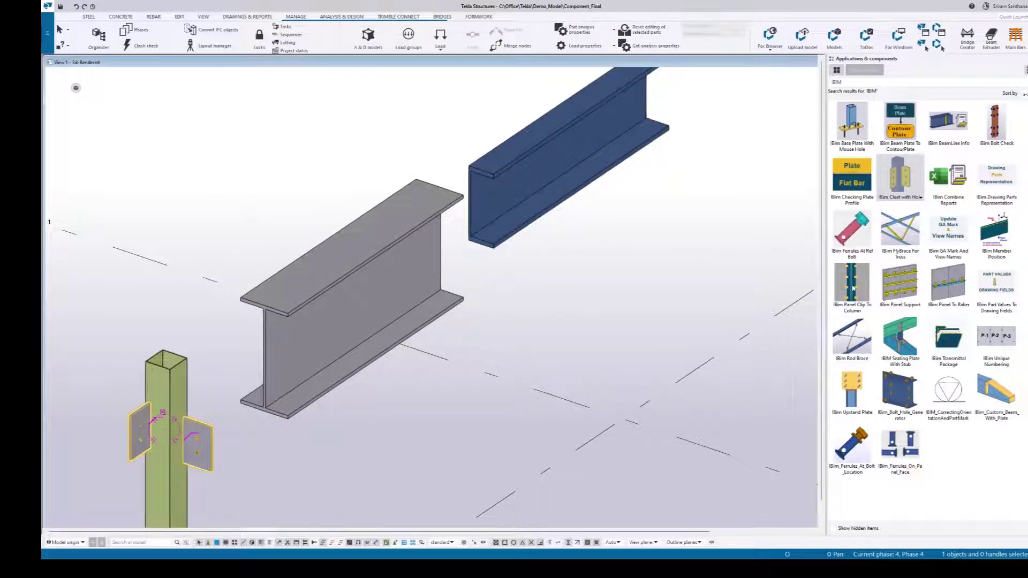
{"action": "double_click", "coordinate": [899, 179]}
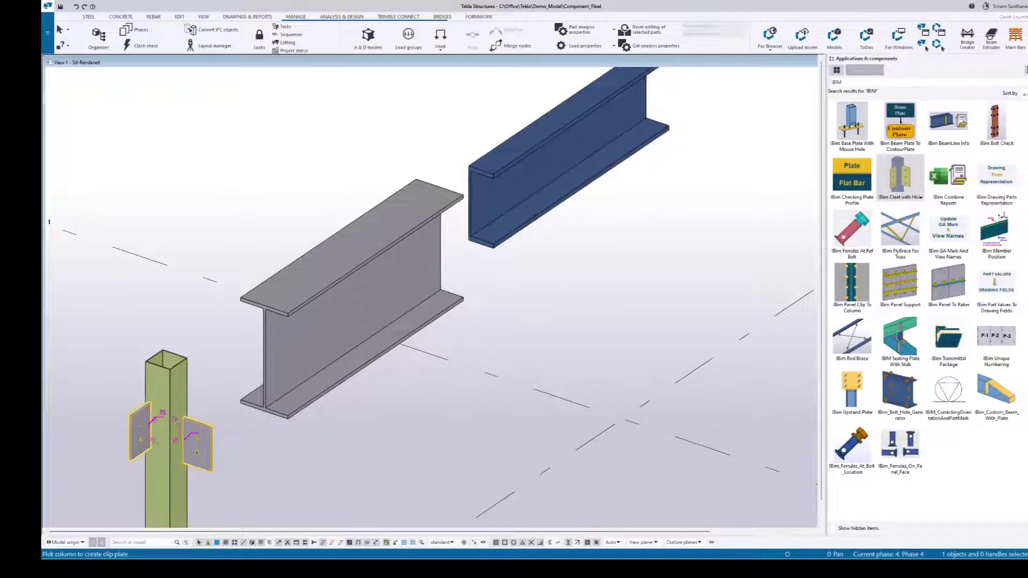
Place an IBIM Stiffener Plate With Hole at the I-beam's midpoint on its web.
{"action": "left_click", "coordinate": [385, 254]}
{"action": "double_click", "coordinate": [895, 181]}
{"action": "left_click", "coordinate": [394, 241]}
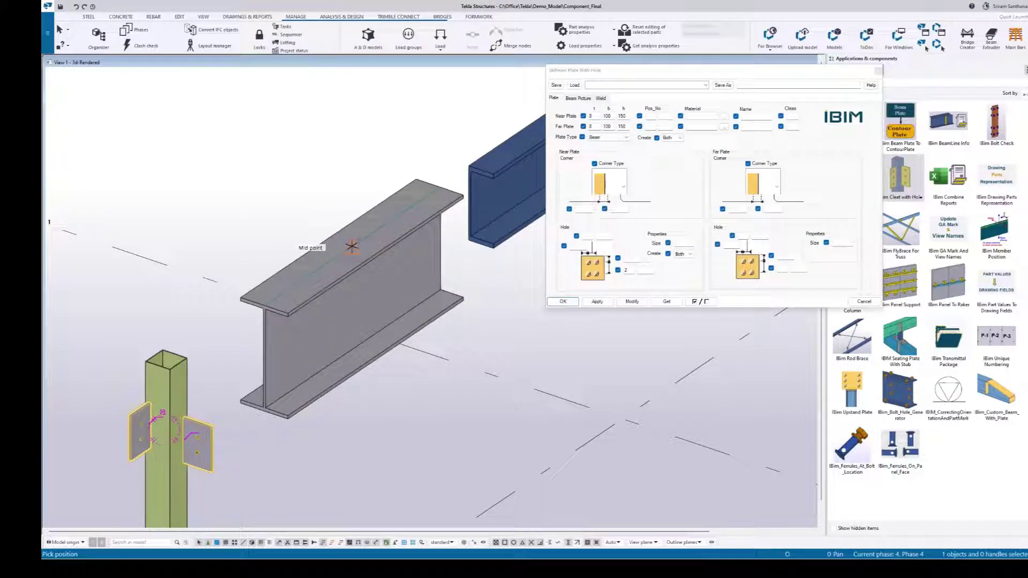
{"action": "left_click", "coordinate": [353, 246]}
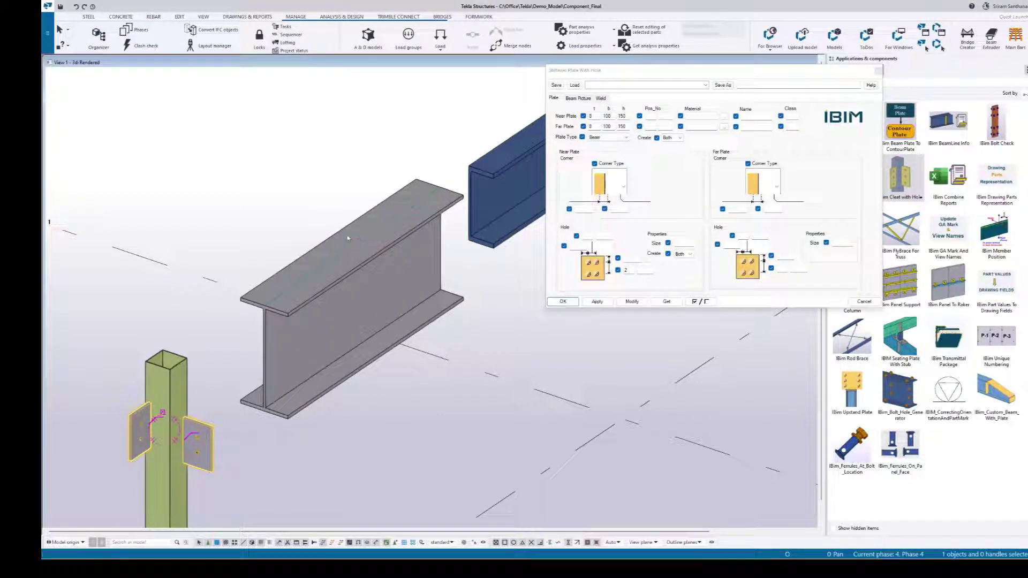
{"action": "right_click", "coordinate": [351, 157]}
{"action": "left_click", "coordinate": [378, 173]}
{"action": "scroll", "coordinate": [365, 277], "scroll_direction": "up", "scroll_amount": 2}
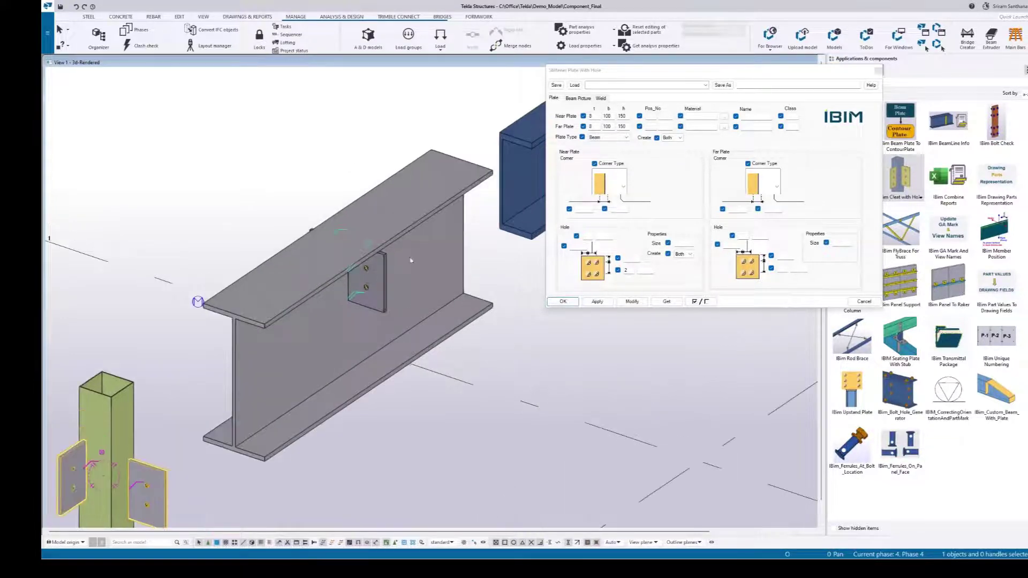
Clear the Near and Far plate heights of 150 so the stiffener fills the full web height.
{"action": "double_click", "coordinate": [621, 117]}
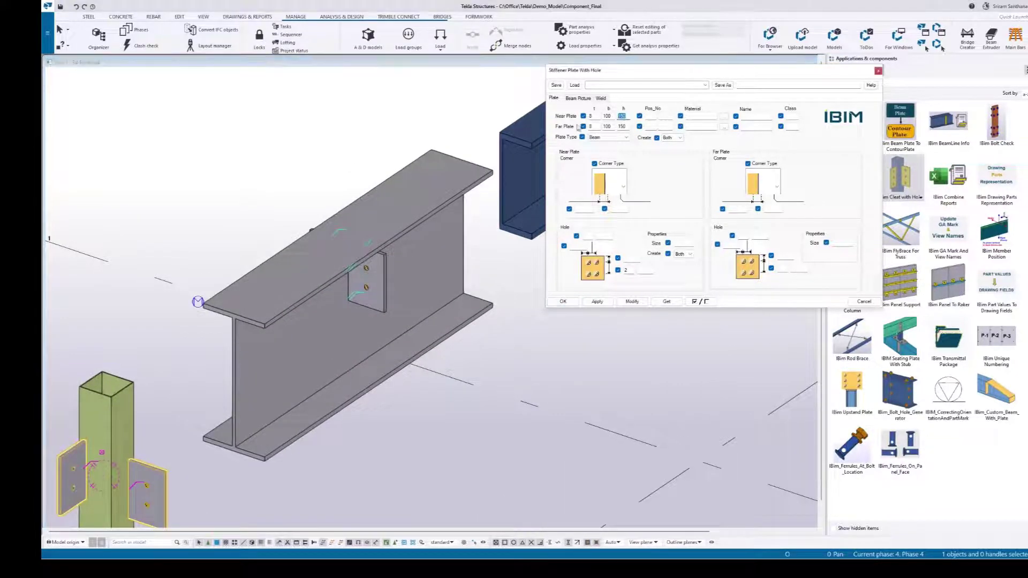
{"action": "key", "text": "Delete"}
{"action": "left_click", "coordinate": [622, 126]}
{"action": "key", "text": "Delete"}
{"action": "left_click", "coordinate": [632, 302]}
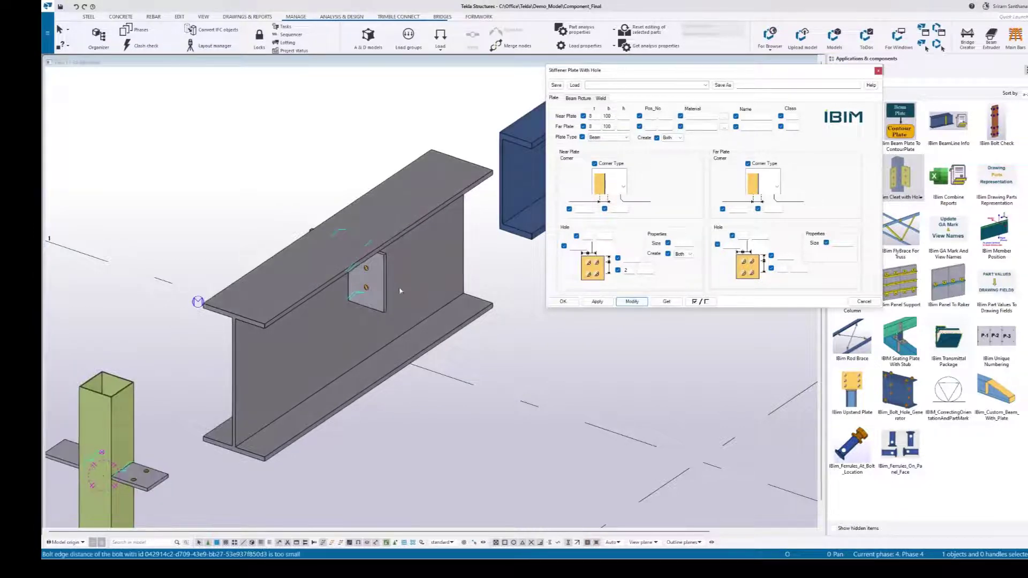
{"action": "left_click", "coordinate": [633, 301]}
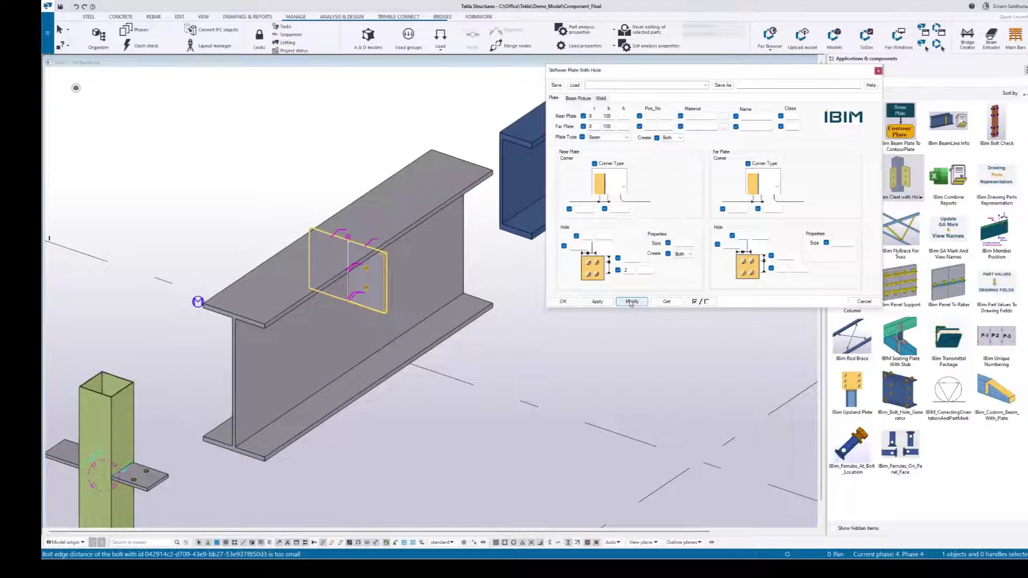
Give the near and far plates chamfered corners and regenerate the stiffener with three holes.
{"action": "left_click", "coordinate": [624, 183]}
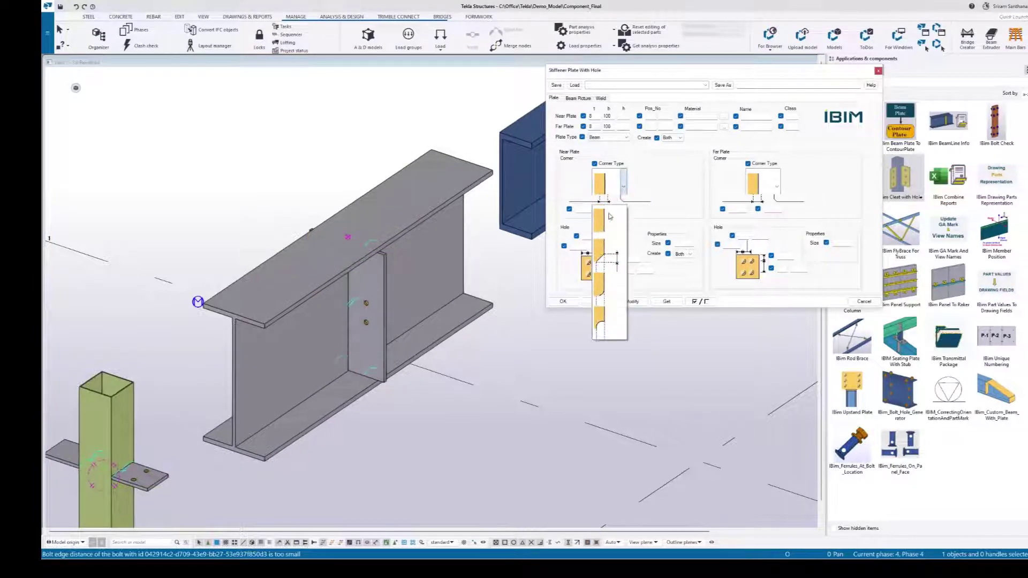
{"action": "left_click", "coordinate": [610, 252]}
{"action": "left_click", "coordinate": [778, 185]}
{"action": "left_click", "coordinate": [763, 255]}
{"action": "left_click", "coordinate": [632, 301]}
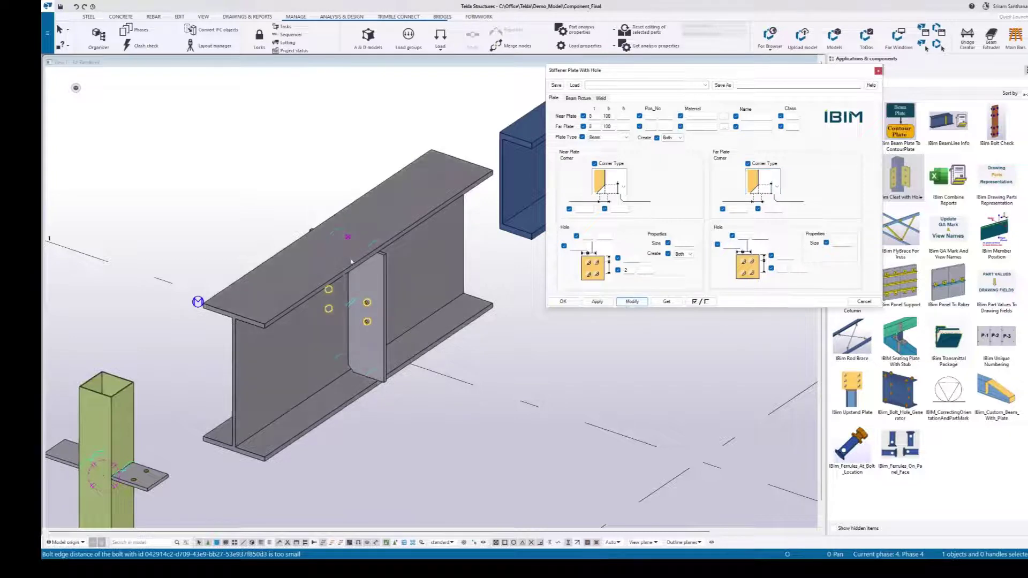
{"action": "scroll", "coordinate": [378, 314], "scroll_direction": "up", "scroll_amount": 3}
{"action": "scroll", "coordinate": [378, 314], "scroll_direction": "up", "scroll_amount": 2}
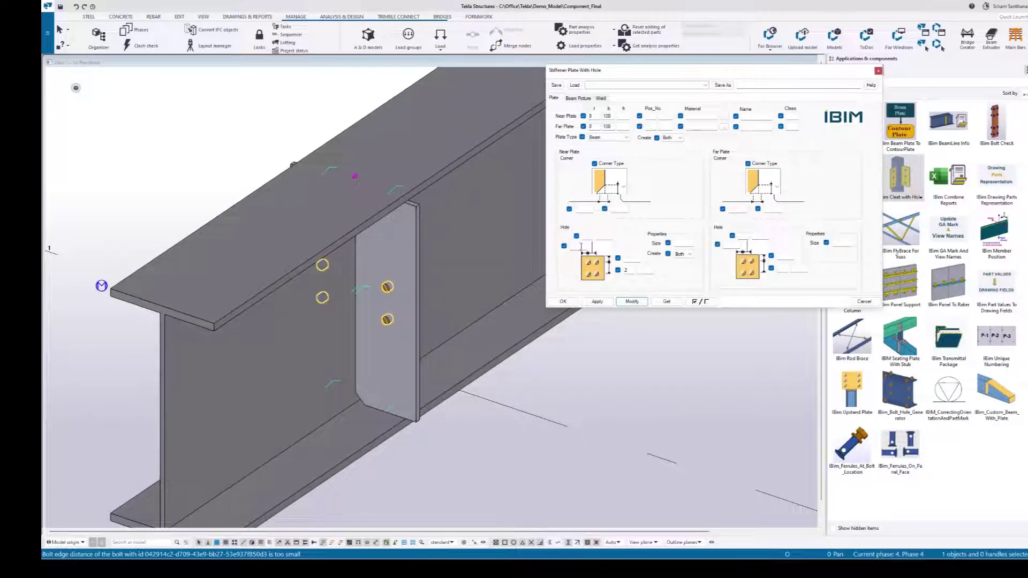
{"action": "left_click", "coordinate": [632, 301]}
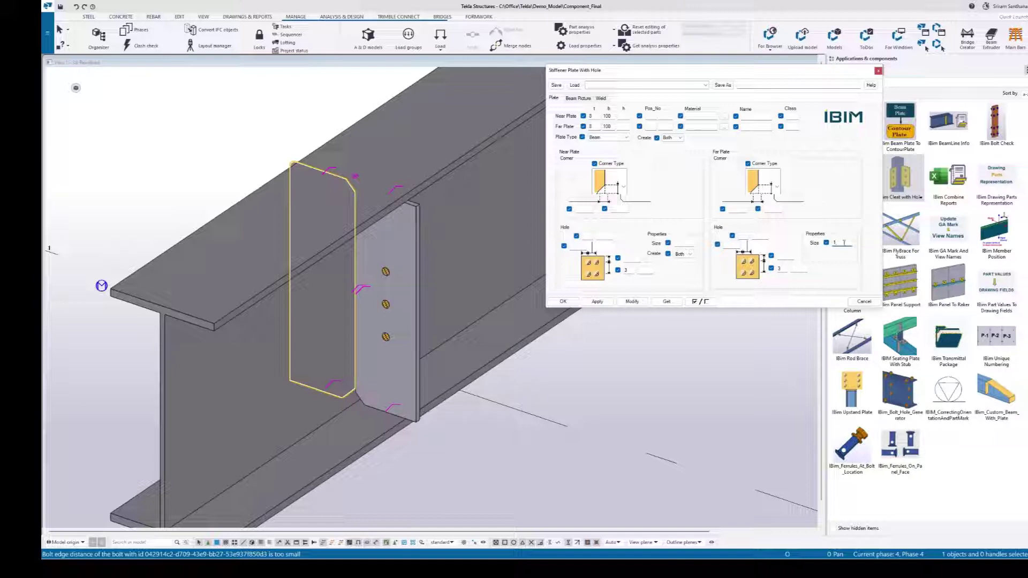
{"action": "type", "text": "14"}
Set hole size 14 for the I-beam stiffener and apply it.
{"action": "left_click", "coordinate": [685, 242]}
{"action": "left_click", "coordinate": [632, 302]}
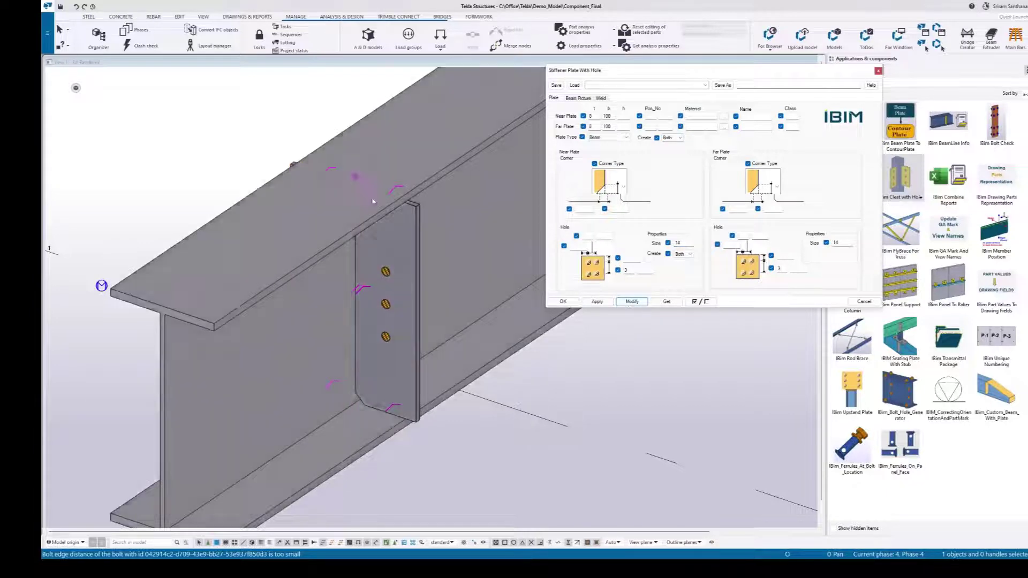
{"action": "scroll", "coordinate": [375, 233], "scroll_direction": "down", "scroll_amount": 3}
Put the stiffener holes in the near plate only and apply.
{"action": "middle_click_drag", "start_coordinate": [376, 233], "coordinate": [338, 241], "text": "ctrl"}
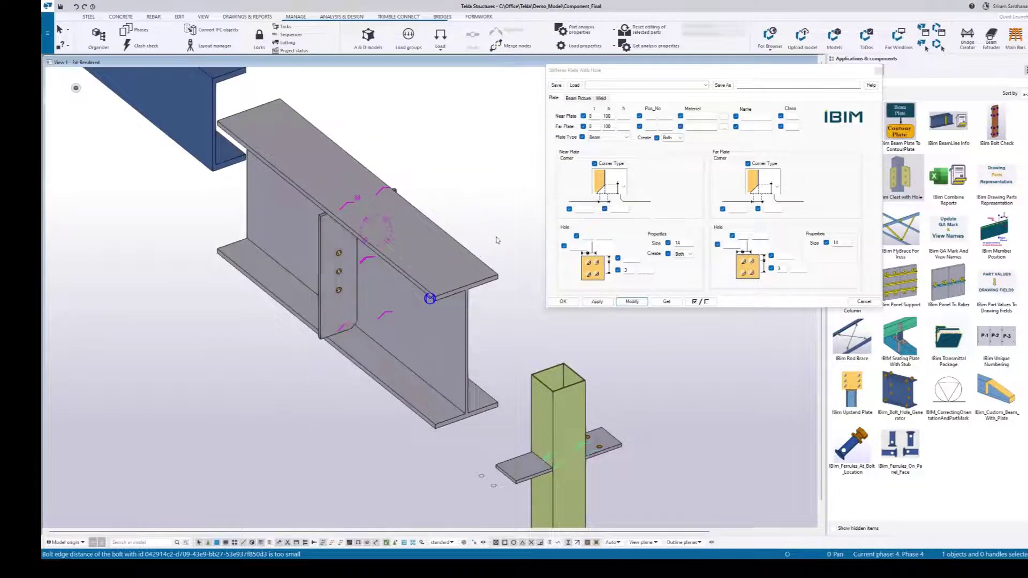
{"action": "scroll", "coordinate": [338, 241], "scroll_direction": "up", "scroll_amount": 3}
{"action": "left_click", "coordinate": [686, 254]}
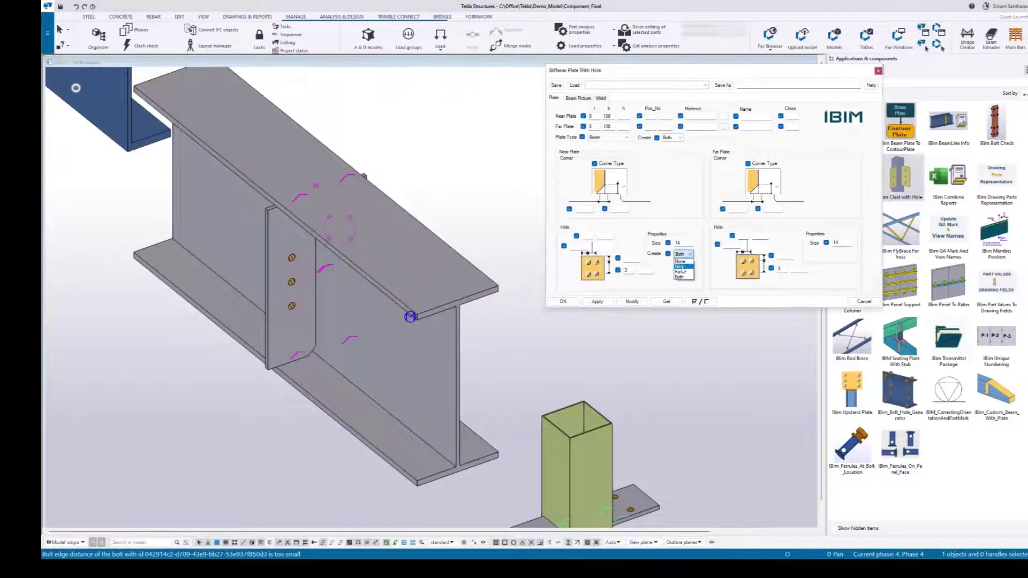
{"action": "left_click", "coordinate": [683, 275]}
{"action": "left_click", "coordinate": [632, 301]}
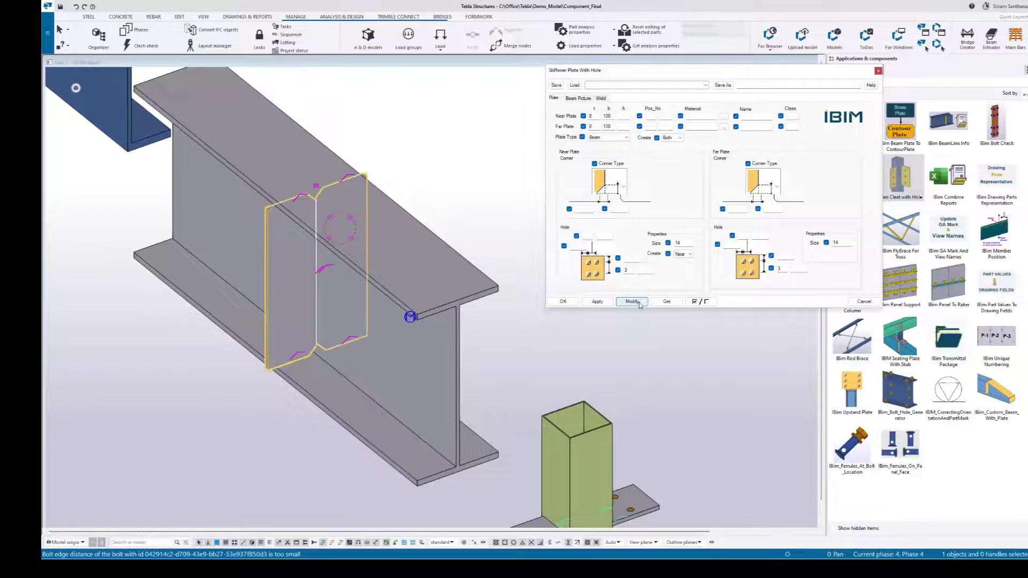
{"action": "scroll", "coordinate": [326, 265], "scroll_direction": "down", "scroll_amount": 3}
Switch the holes to the far plate only, apply and close the component settings.
{"action": "mouse_move", "coordinate": [325, 265]}
{"action": "middle_mouse_down", "text": "ctrl"}
{"action": "mouse_move", "coordinate": [306, 241]}
{"action": "mouse_move", "coordinate": [281, 238]}
{"action": "middle_mouse_up", "text": "ctrl"}
{"action": "scroll", "coordinate": [263, 234], "scroll_direction": "up", "scroll_amount": 5}
{"action": "scroll", "coordinate": [262, 234], "scroll_direction": "down", "scroll_amount": 5}
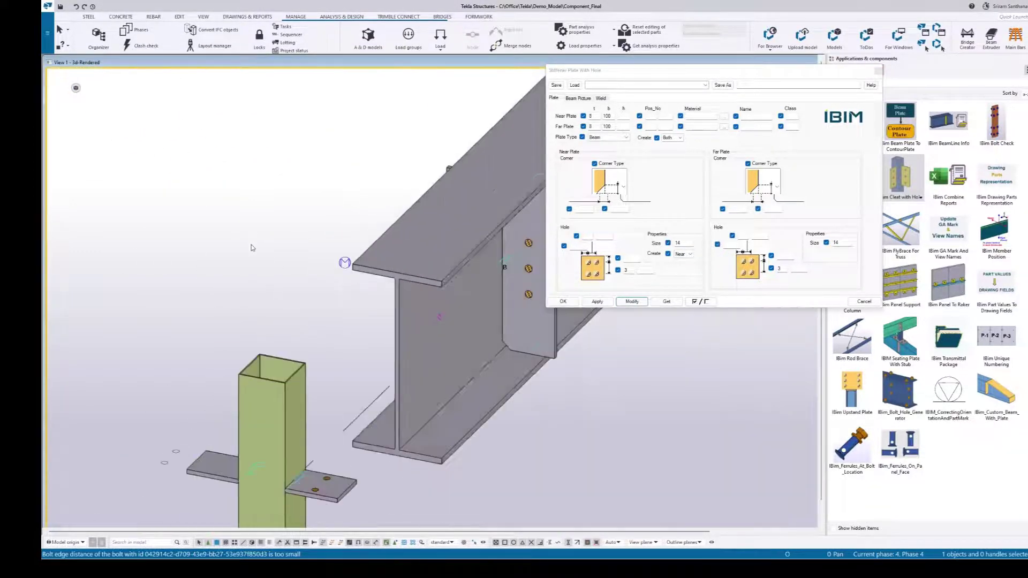
{"action": "left_click", "coordinate": [688, 255]}
{"action": "left_click", "coordinate": [633, 301]}
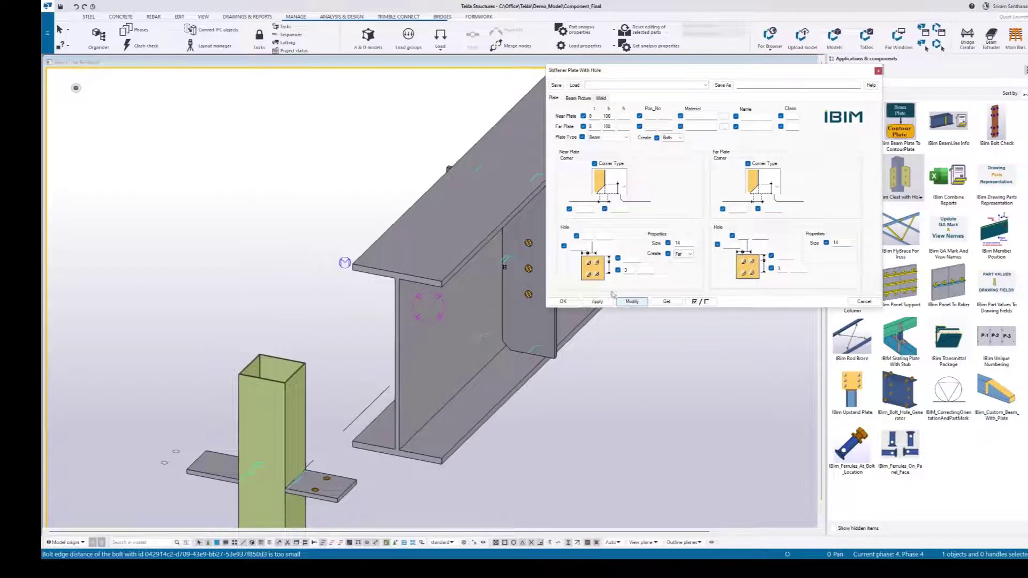
{"action": "left_click", "coordinate": [631, 301]}
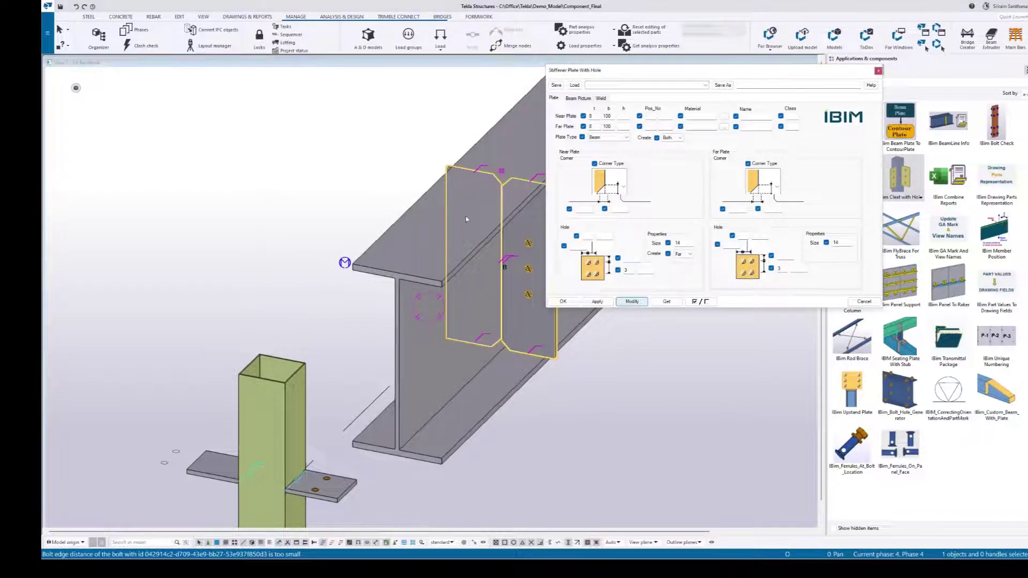
{"action": "scroll", "coordinate": [386, 192], "scroll_direction": "down", "scroll_amount": 3}
{"action": "middle_click_drag", "start_coordinate": [386, 193], "coordinate": [482, 225]}
{"action": "scroll", "coordinate": [388, 205], "scroll_direction": "up", "scroll_amount": 3}
{"action": "scroll", "coordinate": [387, 206], "scroll_direction": "down", "scroll_amount": 4}
{"action": "middle_click_drag", "start_coordinate": [388, 206], "coordinate": [346, 249], "text": "ctrl"}
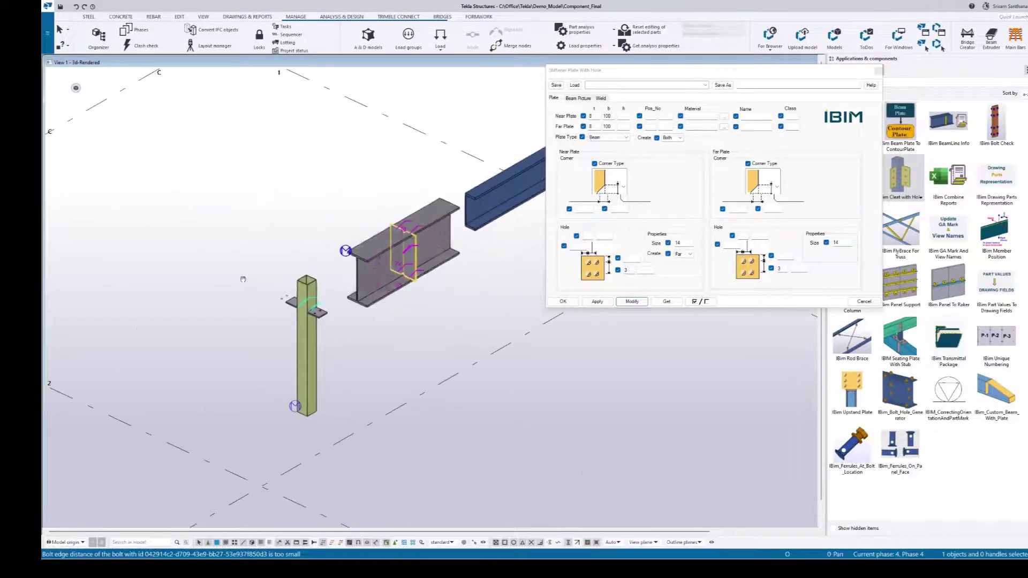
{"action": "scroll", "coordinate": [346, 251], "scroll_direction": "down", "scroll_amount": 3}
{"action": "scroll", "coordinate": [363, 186], "scroll_direction": "up", "scroll_amount": 6}
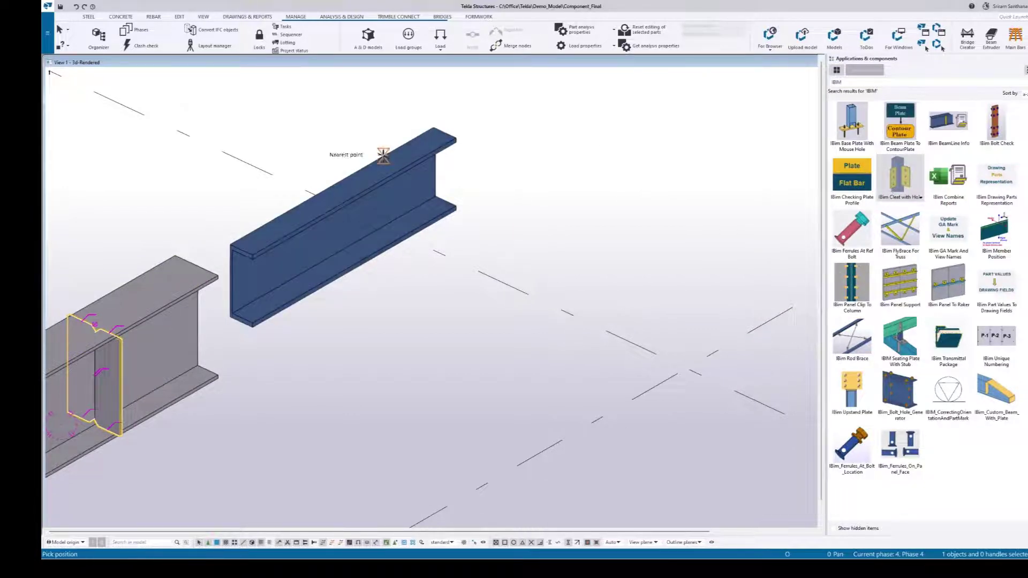
Attach the stiffener component to the channel beam and create only the near plate.
{"action": "right_click", "coordinate": [494, 102]}
{"action": "left_click", "coordinate": [514, 117]}
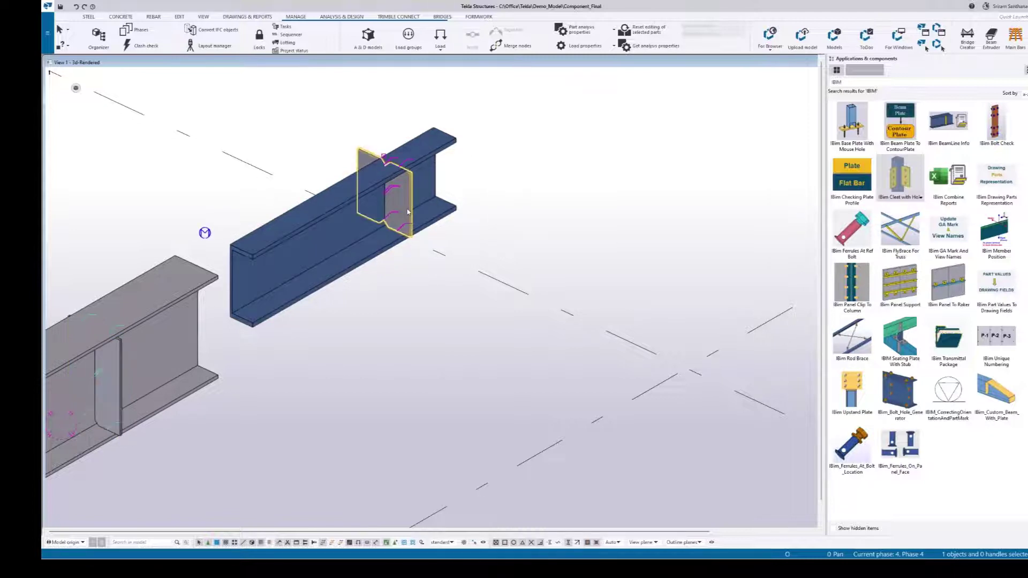
{"action": "double_click", "coordinate": [606, 152]}
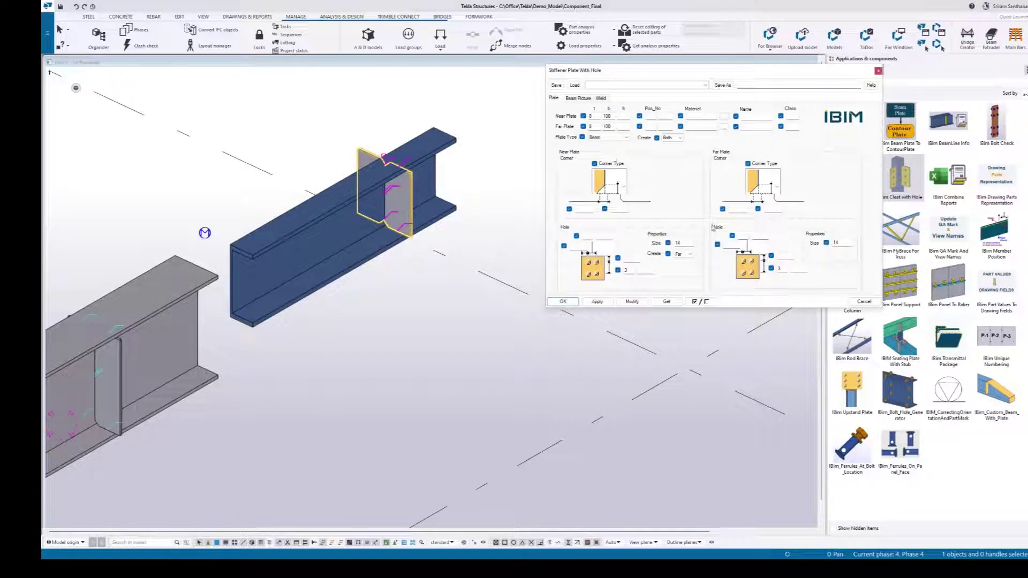
{"action": "left_click", "coordinate": [669, 138]}
{"action": "left_click", "coordinate": [670, 153]}
{"action": "left_click", "coordinate": [633, 301]}
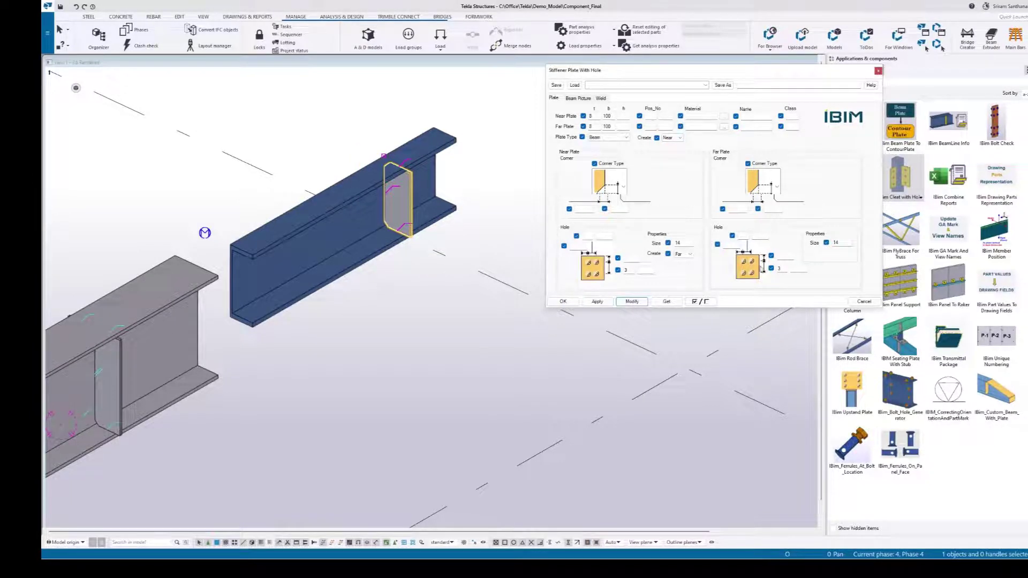
Put the three holes in the channel beam's near plate and apply.
{"action": "left_click", "coordinate": [684, 255]}
{"action": "left_click", "coordinate": [634, 302]}
{"action": "scroll", "coordinate": [440, 163], "scroll_direction": "up", "scroll_amount": 4}
{"action": "scroll", "coordinate": [440, 162], "scroll_direction": "down", "scroll_amount": 1}
{"action": "scroll", "coordinate": [435, 163], "scroll_direction": "down", "scroll_amount": 3}
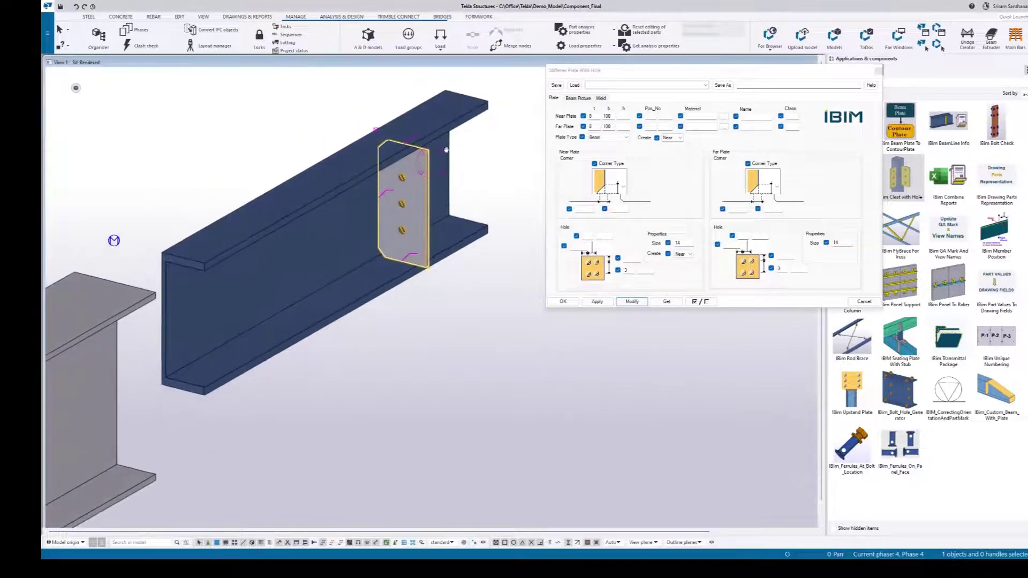
{"action": "scroll", "coordinate": [434, 163], "scroll_direction": "down", "scroll_amount": 5}
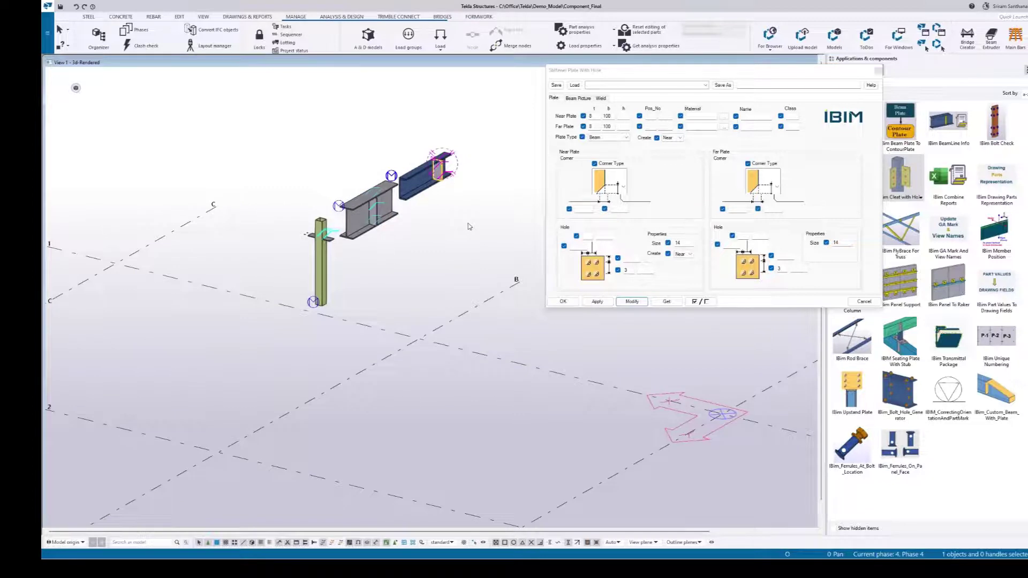
{"action": "scroll", "coordinate": [336, 257], "scroll_direction": "up", "scroll_amount": 4}
Switch the post's stiffener to Column plate type with a height of 200.
{"action": "left_click", "coordinate": [336, 186]}
{"action": "scroll", "coordinate": [336, 187], "scroll_direction": "up", "scroll_amount": 5}
{"action": "scroll", "coordinate": [338, 190], "scroll_direction": "down", "scroll_amount": 4}
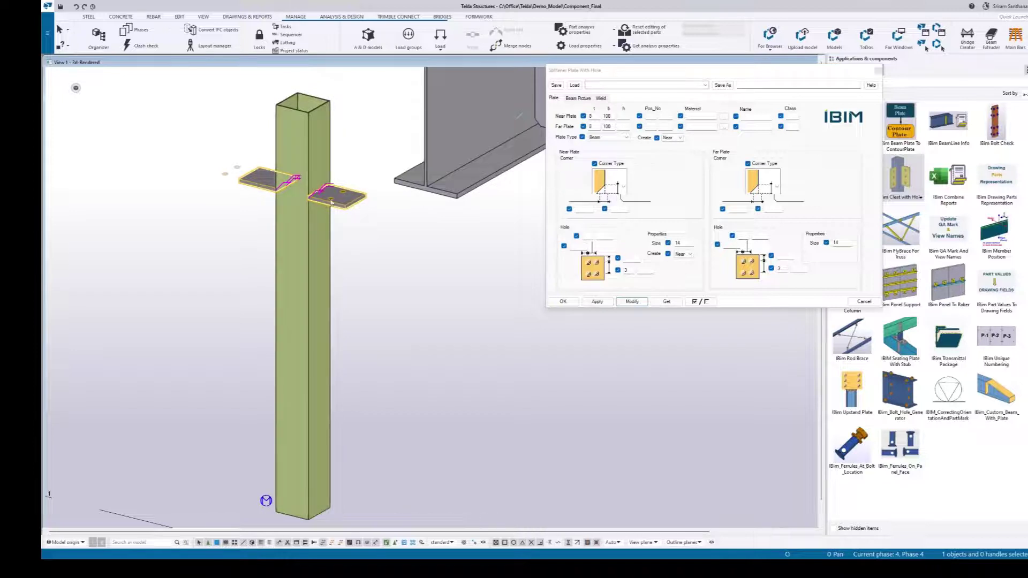
{"action": "left_click", "coordinate": [627, 137]}
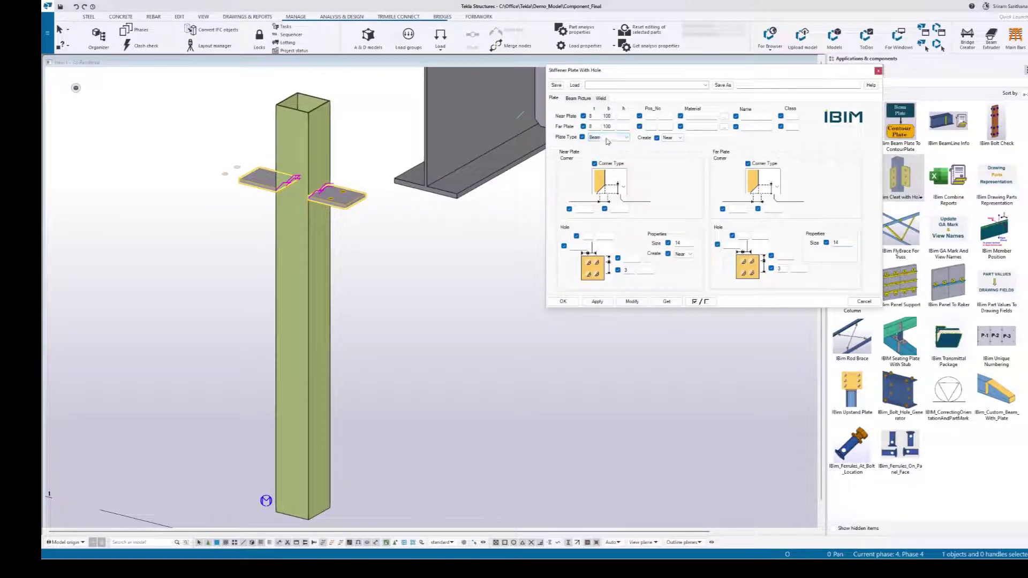
{"action": "left_click", "coordinate": [598, 155]}
{"action": "left_click", "coordinate": [632, 302]}
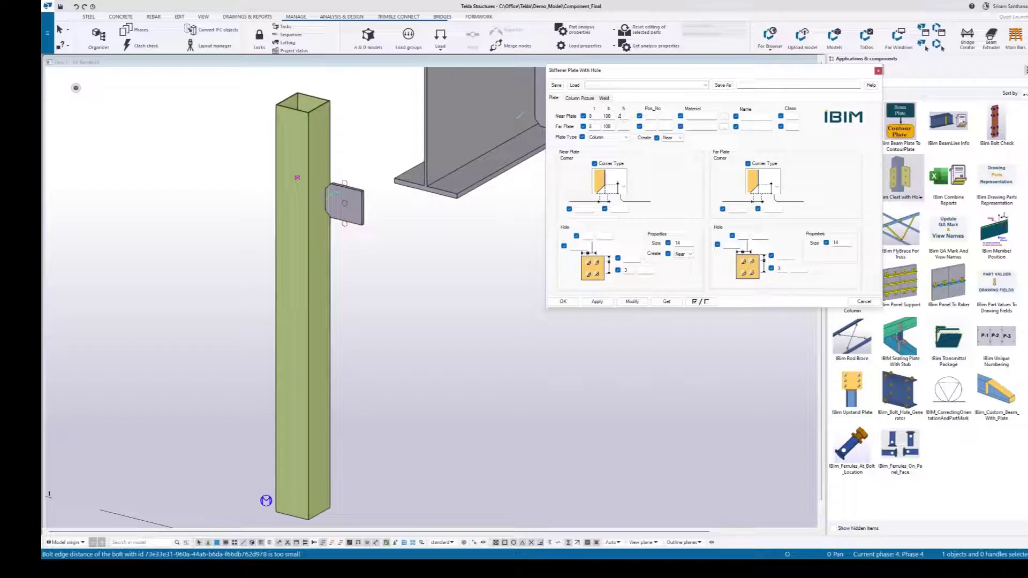
{"action": "type", "text": "200"}
{"action": "left_click", "coordinate": [623, 126]}
{"action": "left_click", "coordinate": [629, 303]}
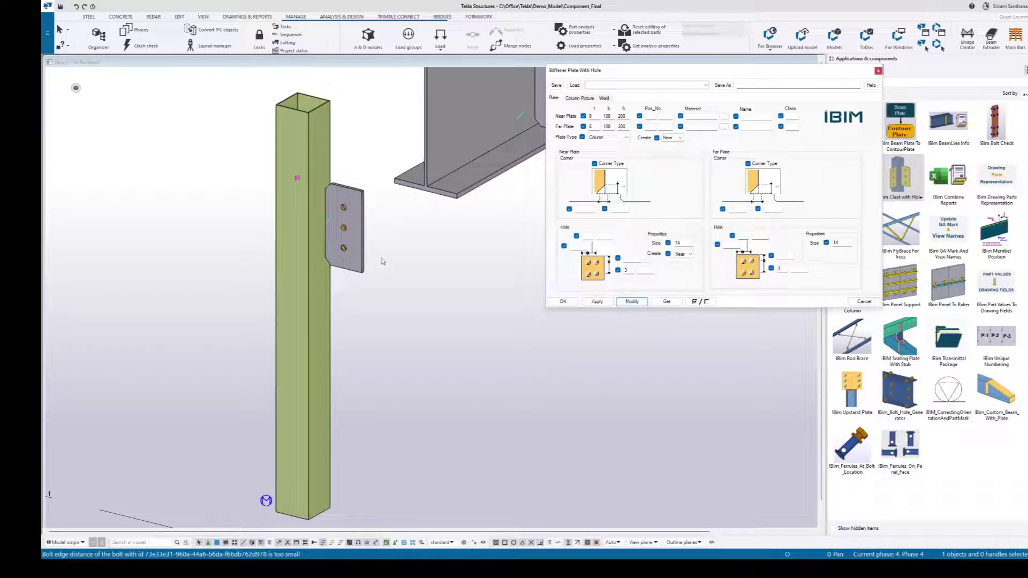
Give the post's plate a different near-plate corner type and clear the selection.
{"action": "left_click", "coordinate": [350, 232]}
{"action": "left_click", "coordinate": [350, 232]}
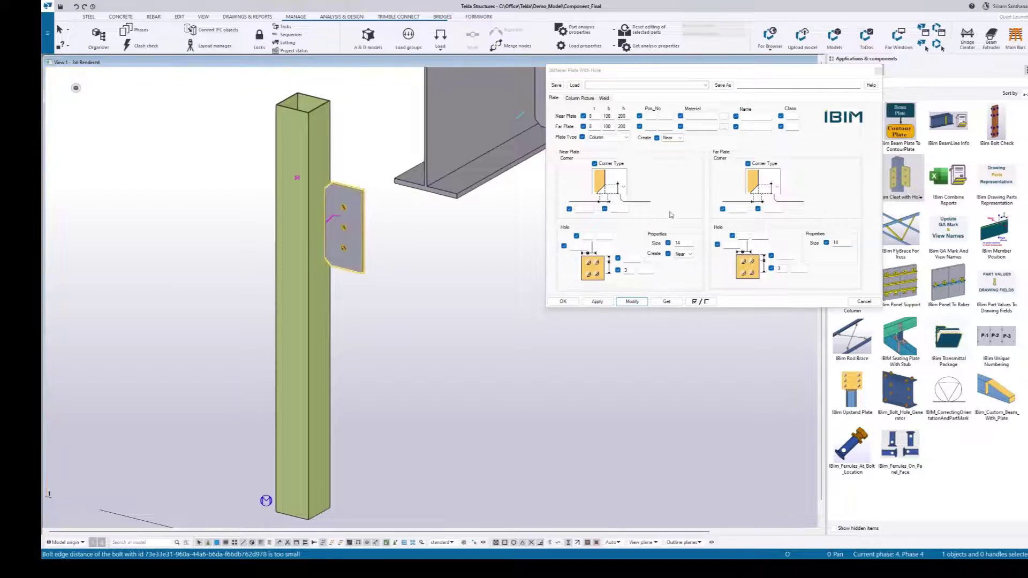
{"action": "left_click", "coordinate": [625, 186]}
{"action": "left_click", "coordinate": [606, 273]}
{"action": "left_click", "coordinate": [631, 302]}
{"action": "scroll", "coordinate": [337, 233], "scroll_direction": "down", "scroll_amount": 4}
{"action": "left_click", "coordinate": [449, 224]}
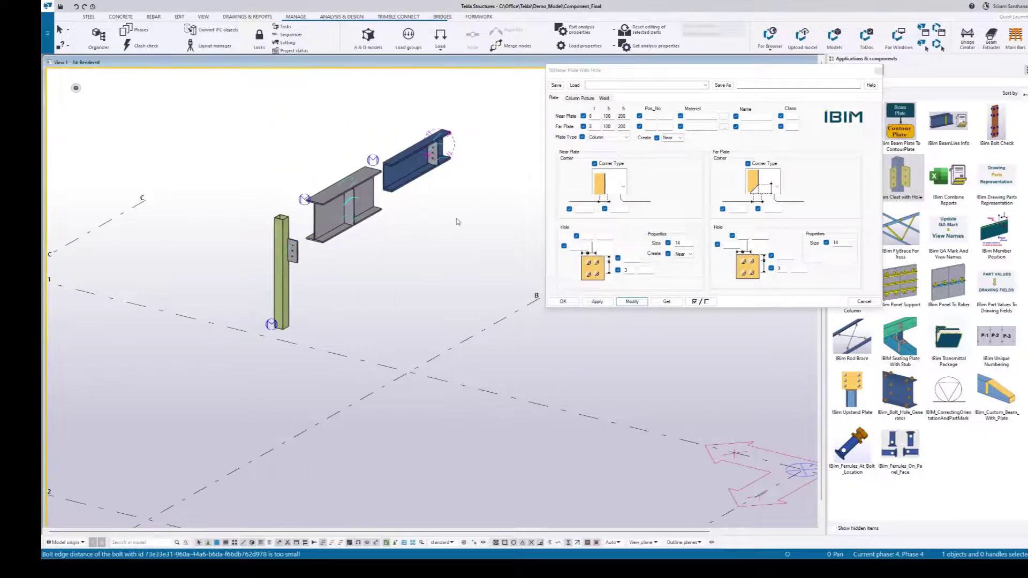